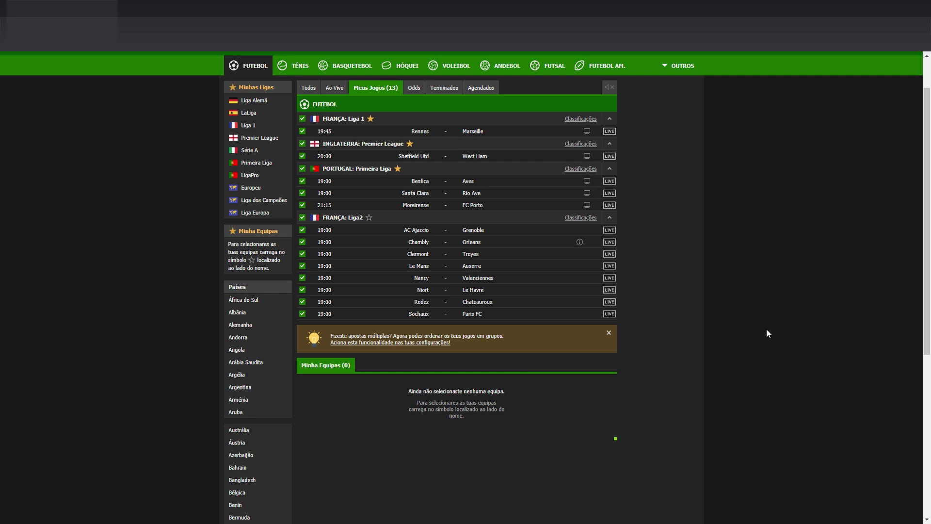
Step: Check the date on the taskbar clock, then minimize FlashScore to reveal the G4D workbook
left_click(898, 522)
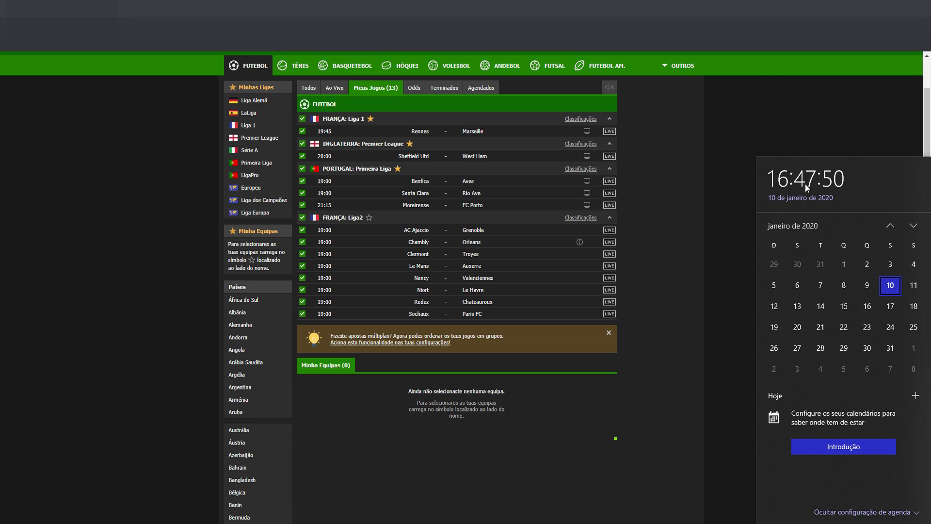
left_click(712, 167)
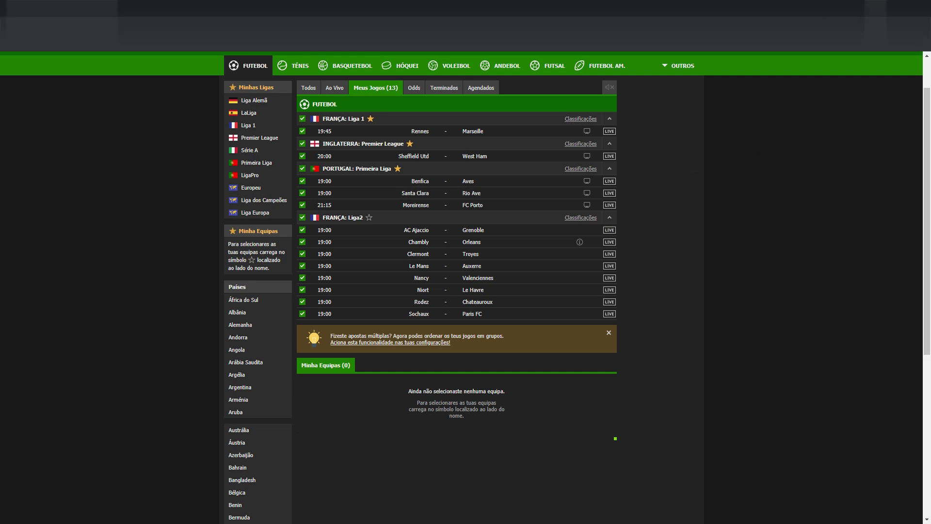
left_click(875, 8)
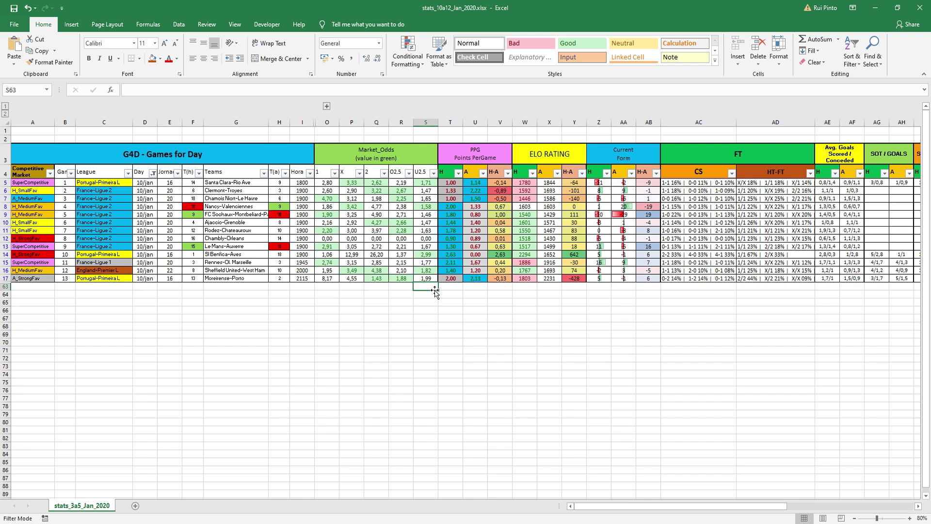
left_click(328, 246)
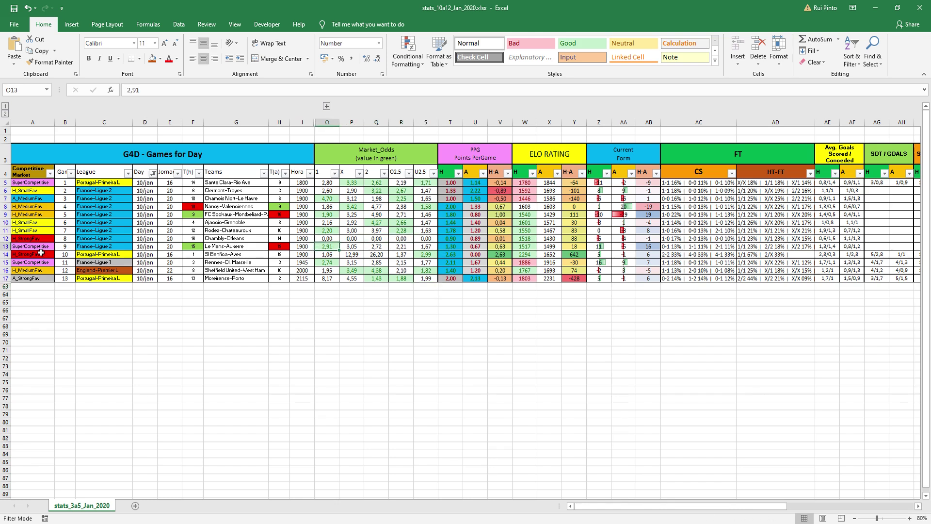
left_click(3, 247)
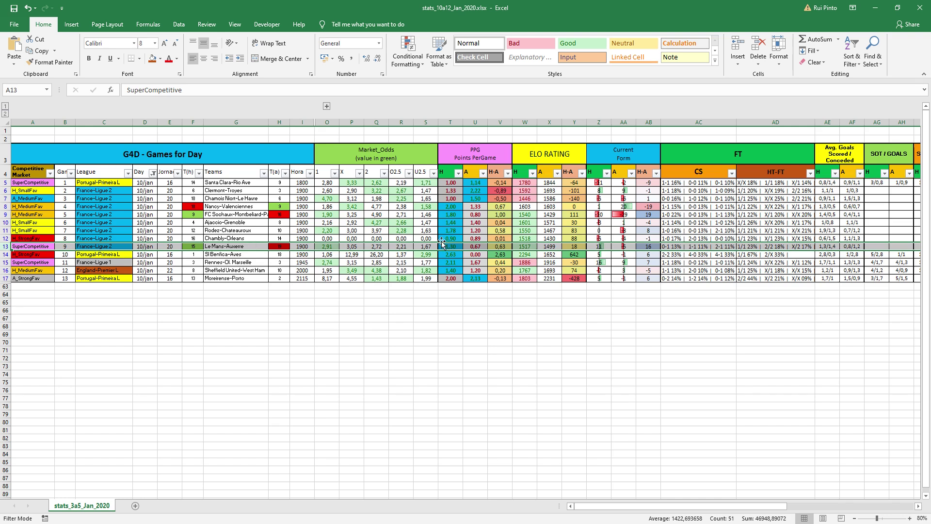
left_click(445, 318)
left_click(599, 302)
left_click(567, 323)
left_click(622, 324)
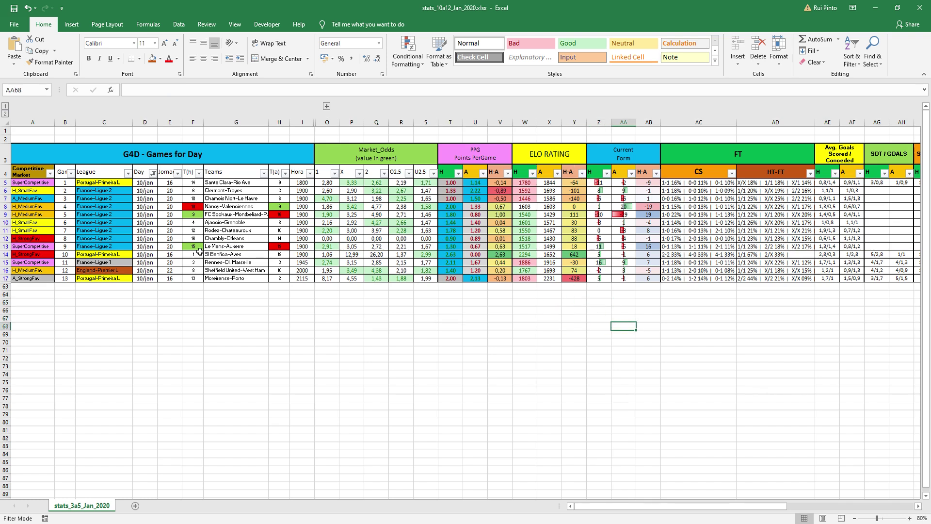
left_click_drag(198, 247, 279, 246)
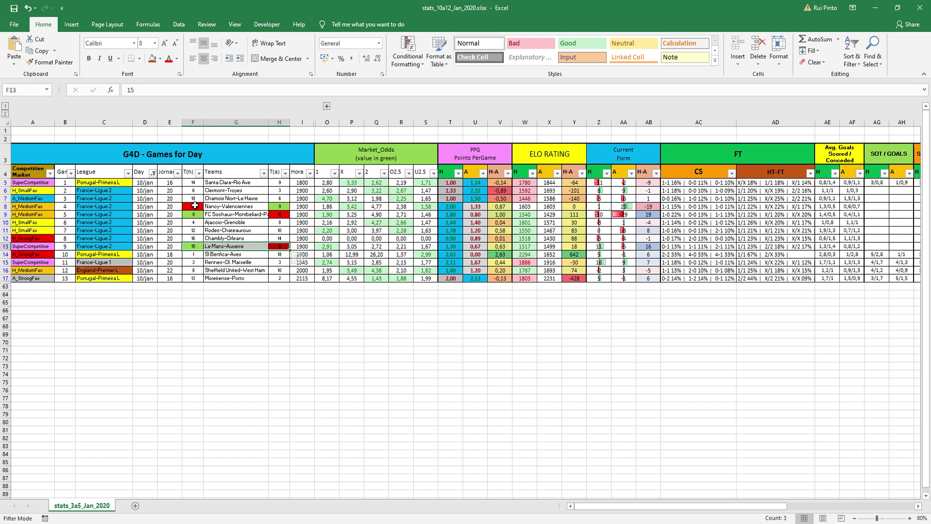
left_click_drag(195, 205, 279, 206)
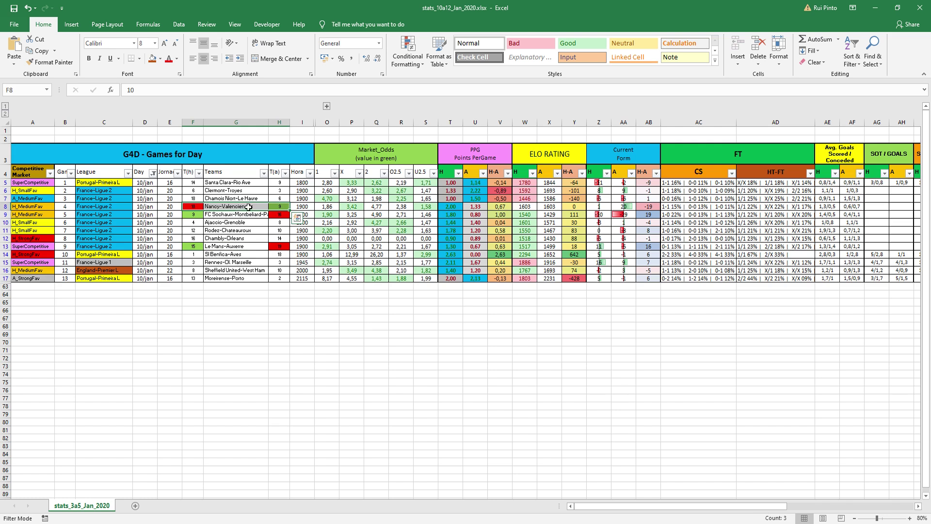
left_click(456, 207)
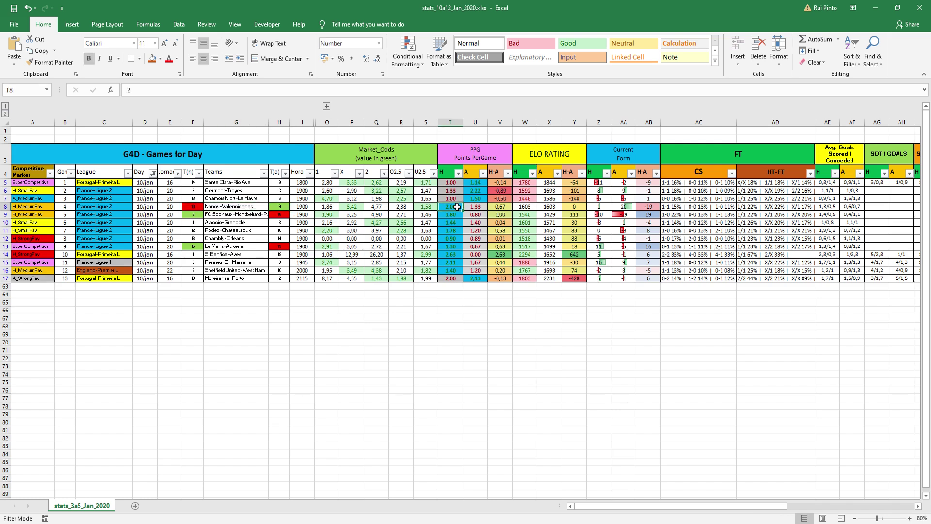
left_click(251, 207)
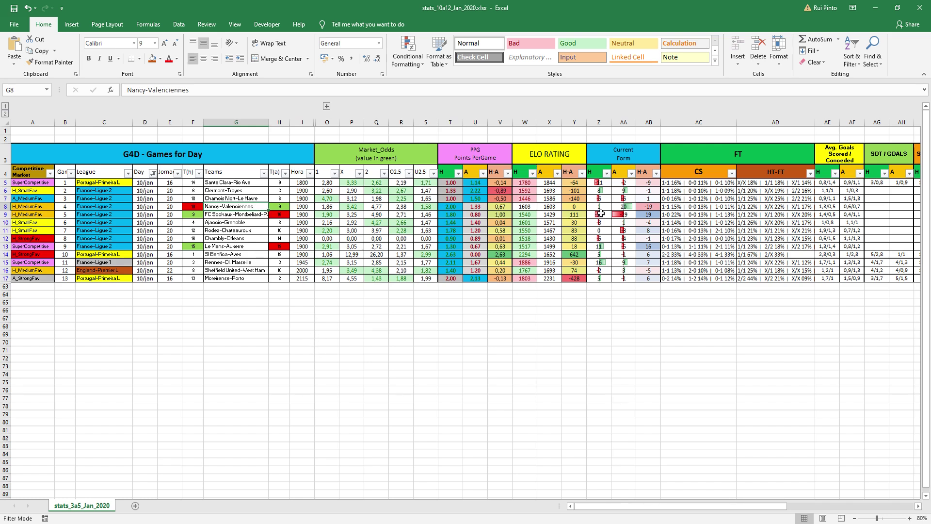
Step: Fill the Nancy-Valenciennes, Sochaux-Paris FC and Le Mans-Auxerre team cells yellow
left_click(245, 214, "ctrl")
left_click(245, 246, "ctrl")
left_click(161, 59)
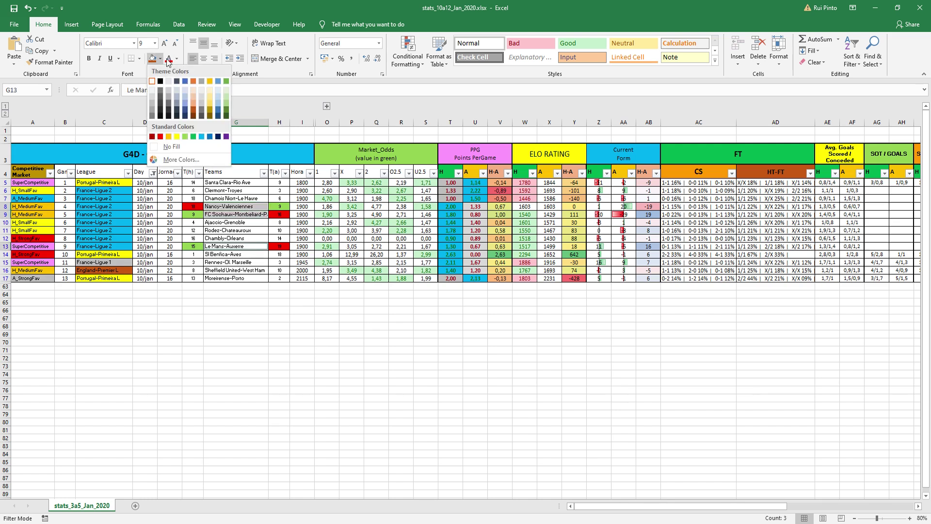
left_click(178, 125)
left_click(255, 343)
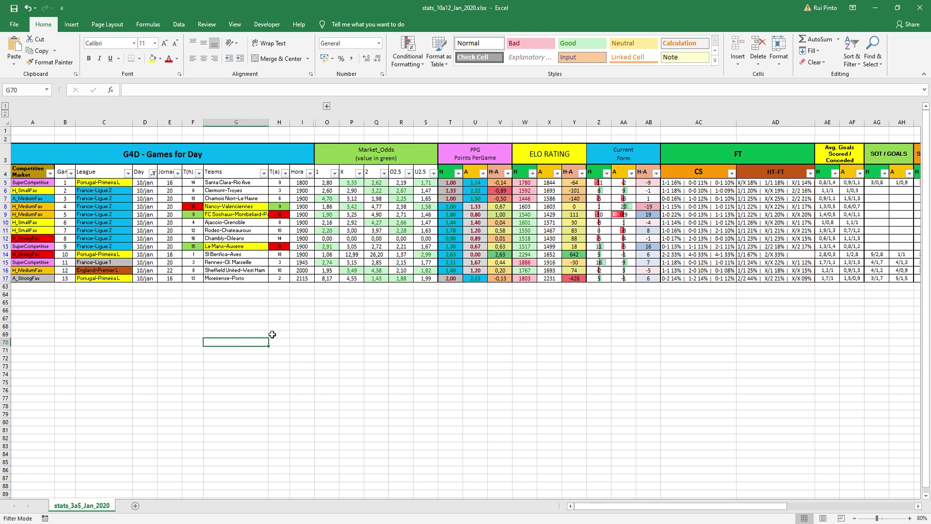
Step: Review the Sochaux-Paris FC row's teams, current form values and home odd
left_click(378, 335)
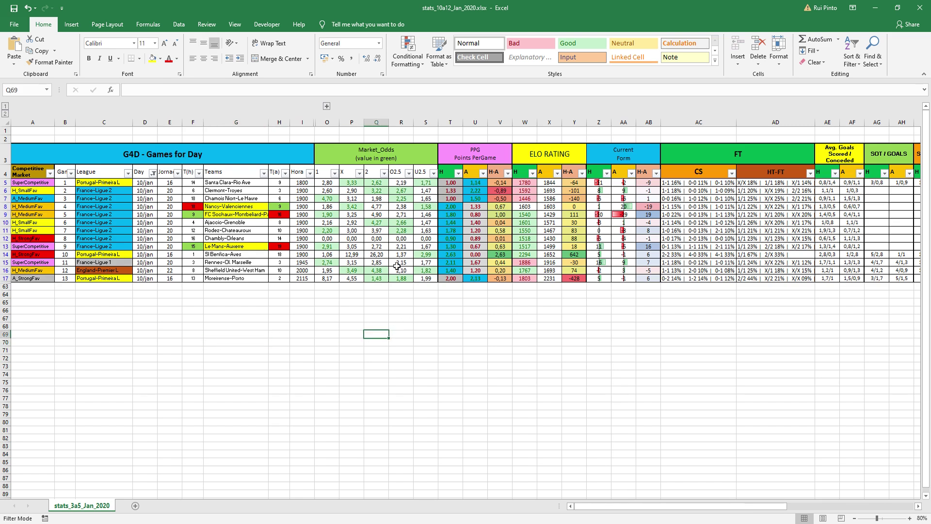
left_click(240, 214)
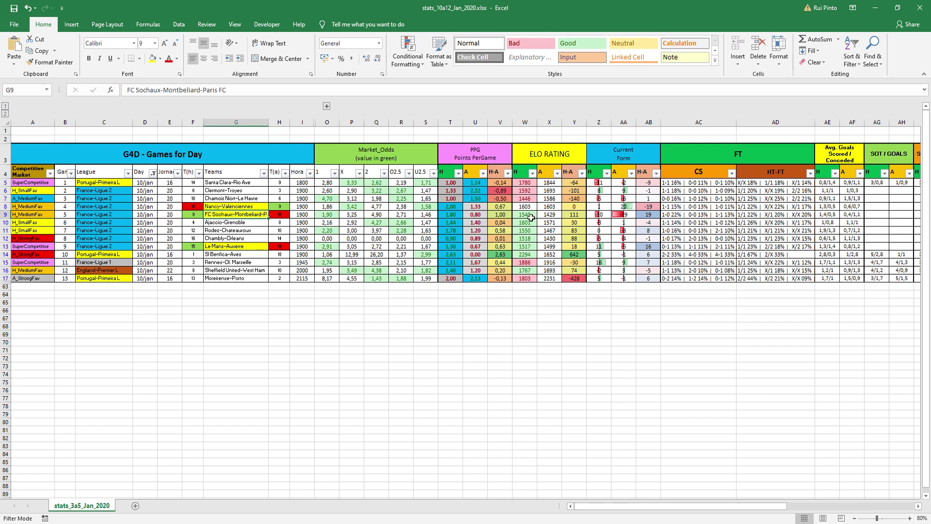
left_click_drag(599, 214, 621, 216)
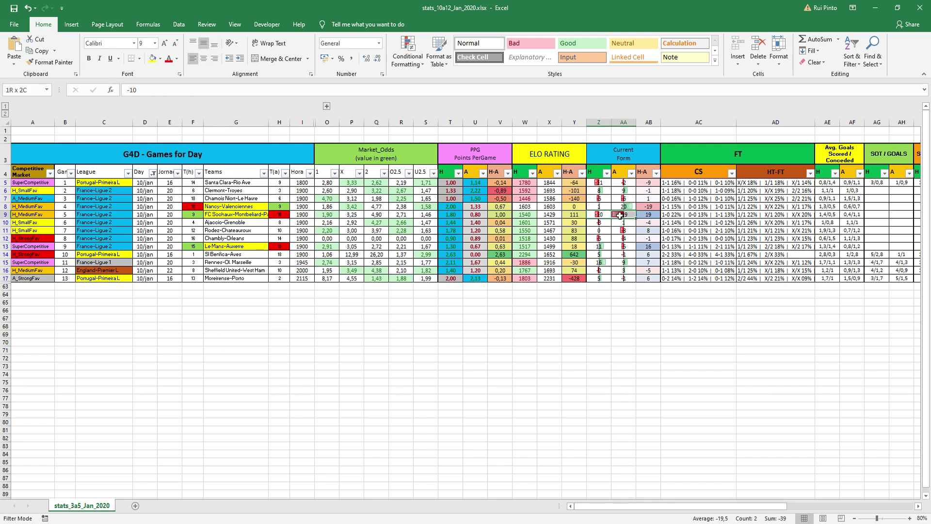
left_click(374, 397)
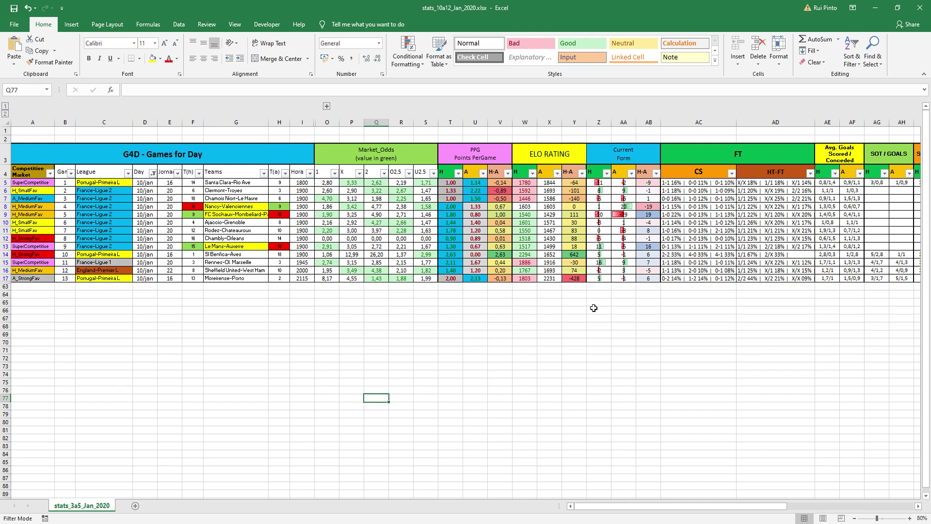
left_click(334, 214)
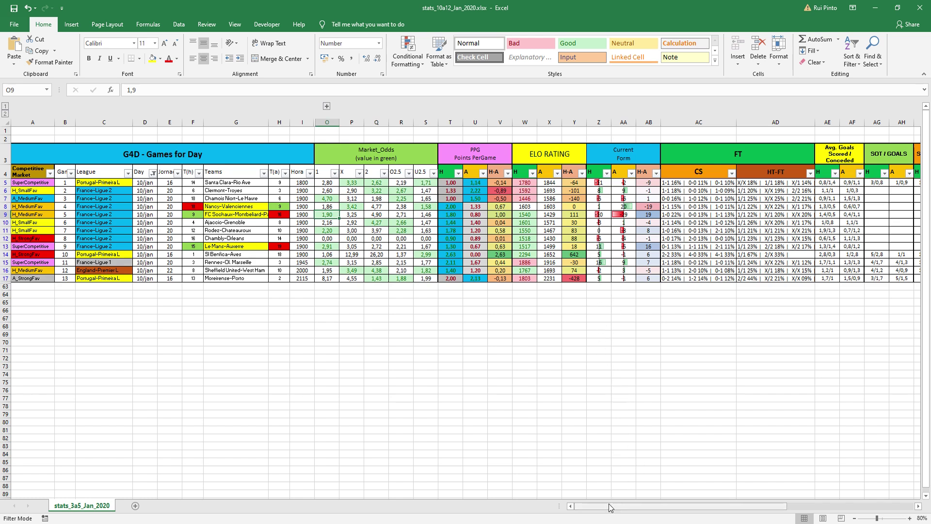
left_click_drag(611, 508, 666, 507)
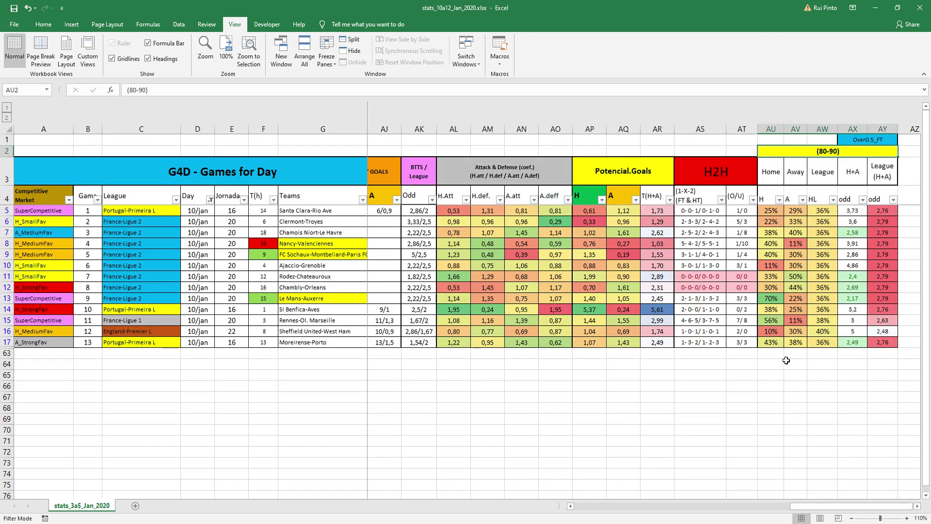
left_click(811, 373)
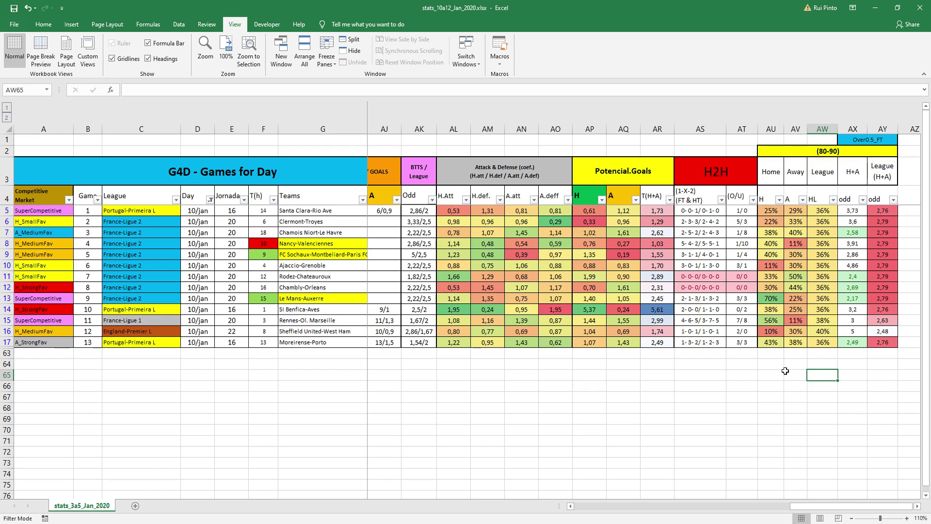
left_click(828, 330)
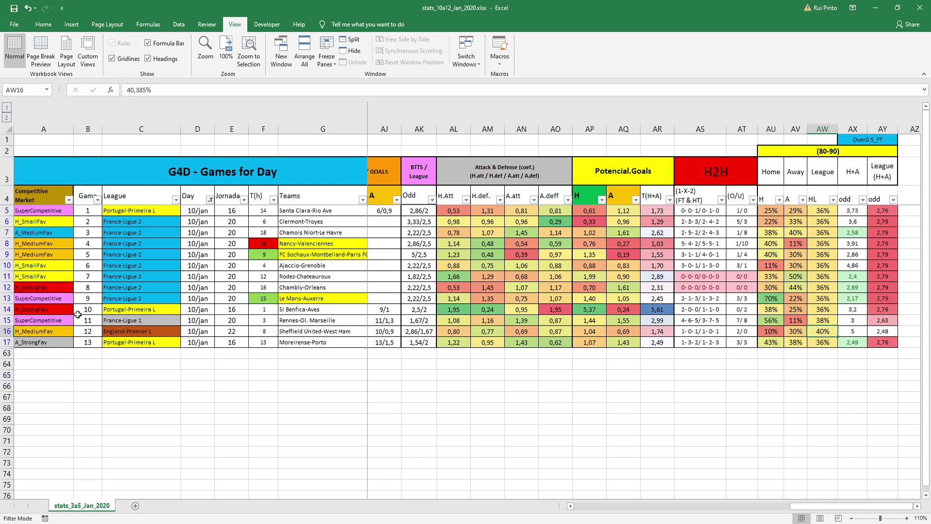
left_click(6, 331)
left_click(7, 320)
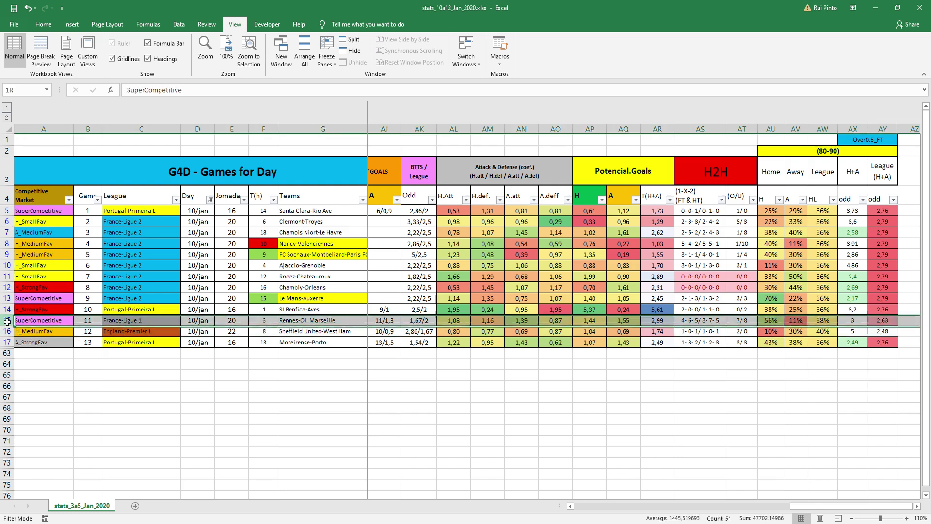
left_click(270, 386)
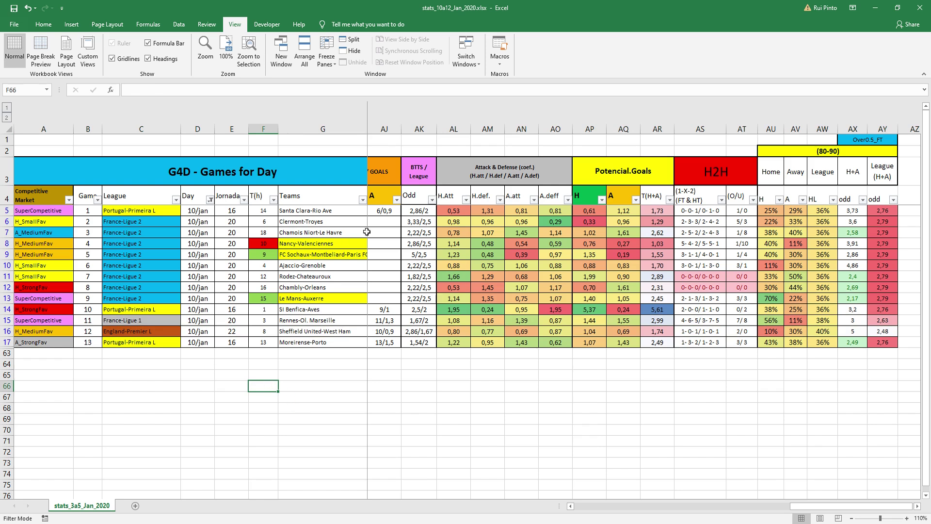
left_click(645, 394)
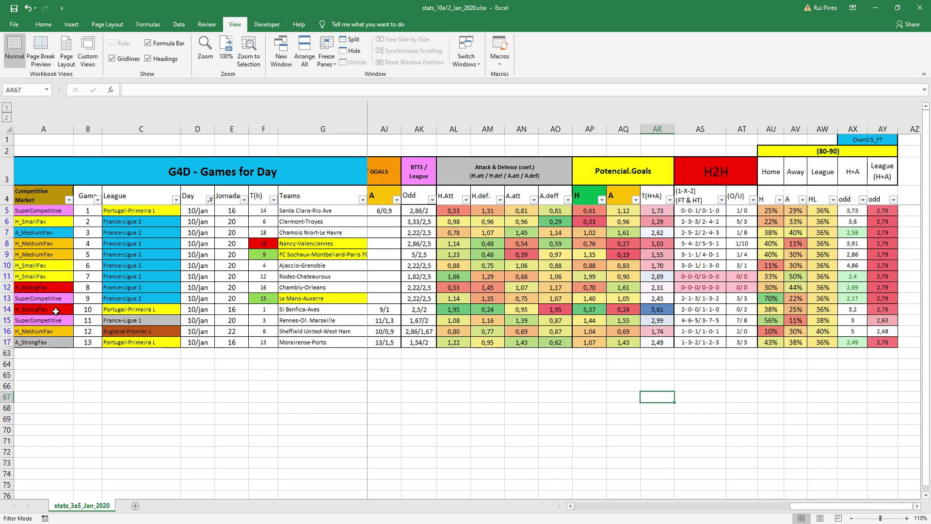
left_click(6, 298)
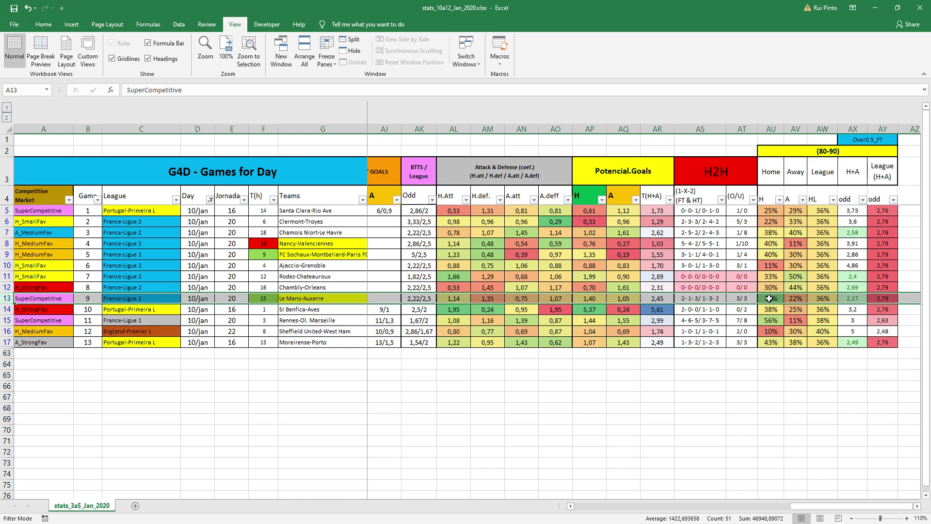
left_click(786, 353)
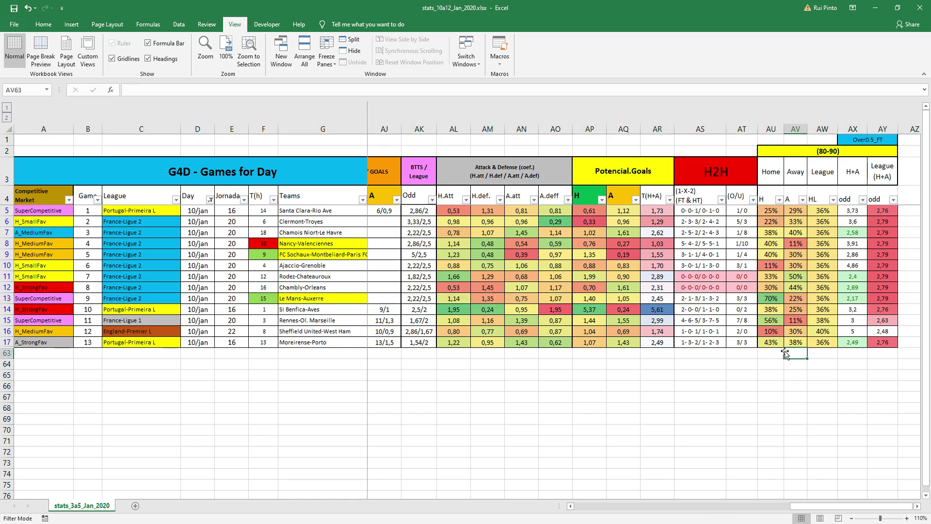
left_click(309, 321)
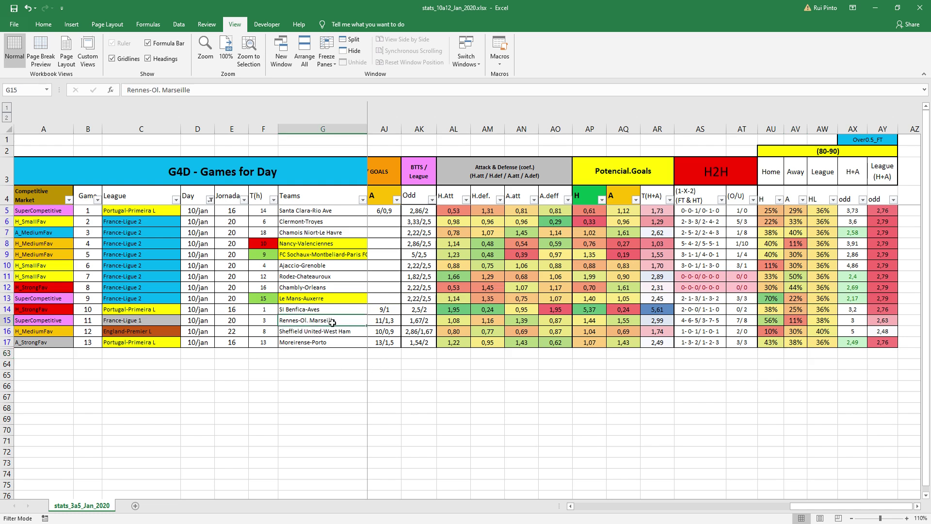
left_click(301, 296)
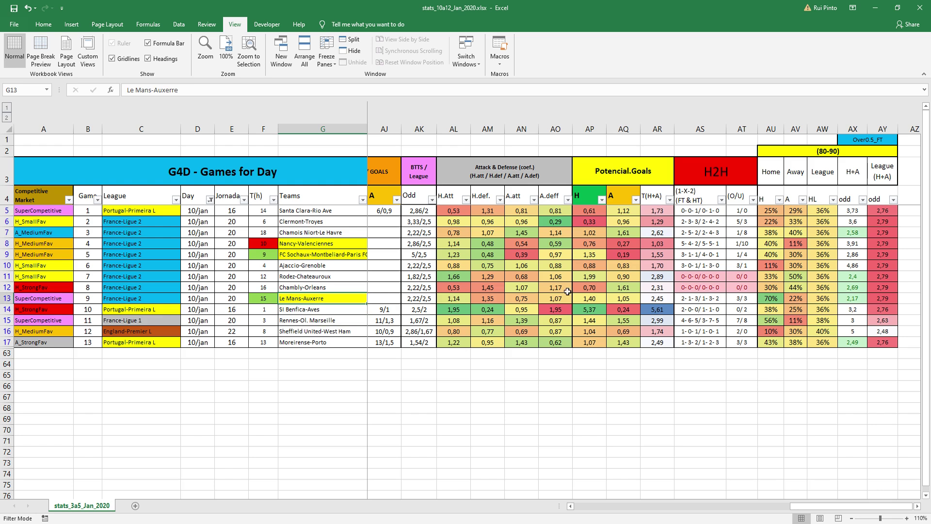
left_click(796, 278, "ctrl")
left_click(772, 320, "ctrl")
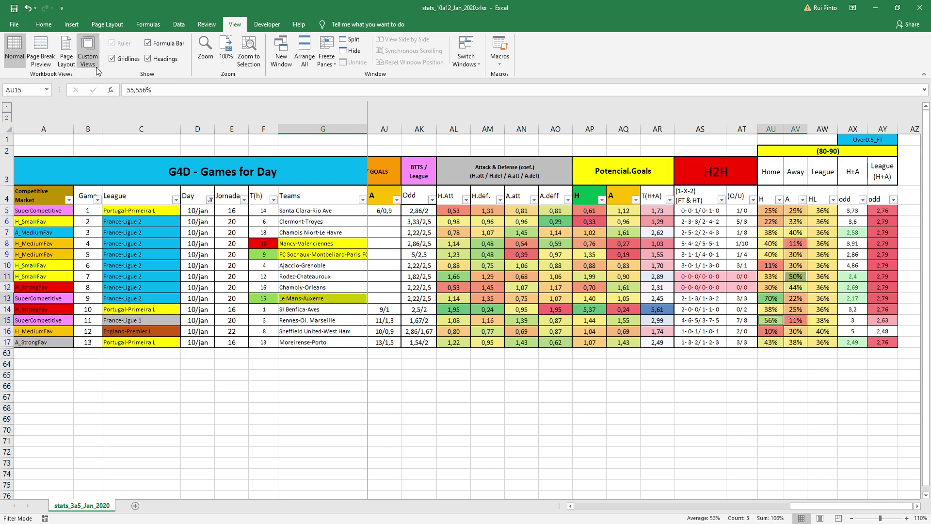
Step: Outline the chosen cells with a thick box border and check row 13's 70% Home value
left_click(43, 25)
left_click(139, 58)
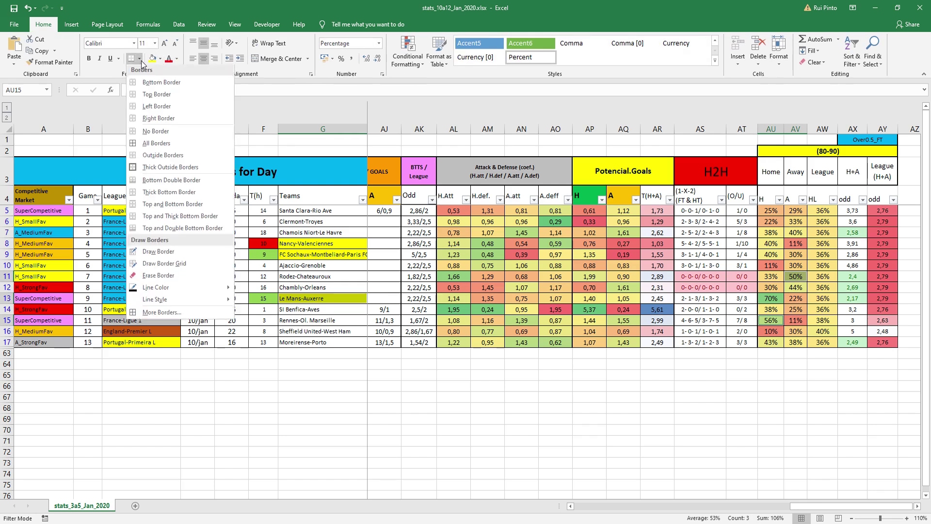
left_click(199, 170)
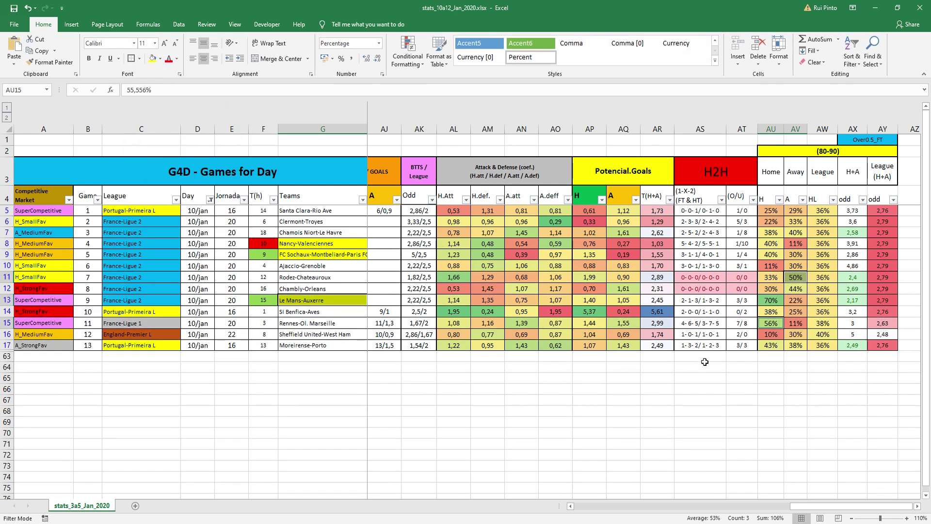
left_click(775, 301)
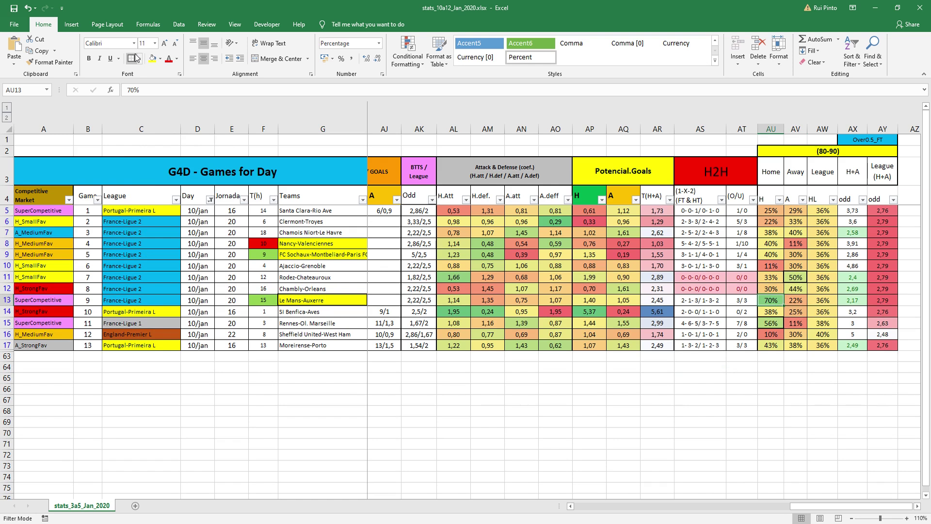
left_click(623, 356)
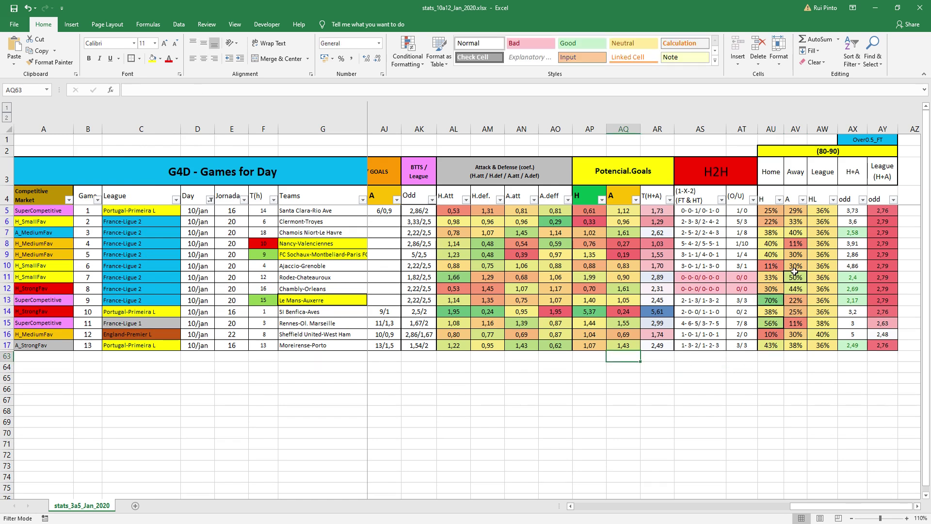
Step: Fill Day cells D11, D13 and D15 light green for Rodez-Chateauroux, Le Mans-Auxerre and Rennes-Marseille
left_click(311, 279)
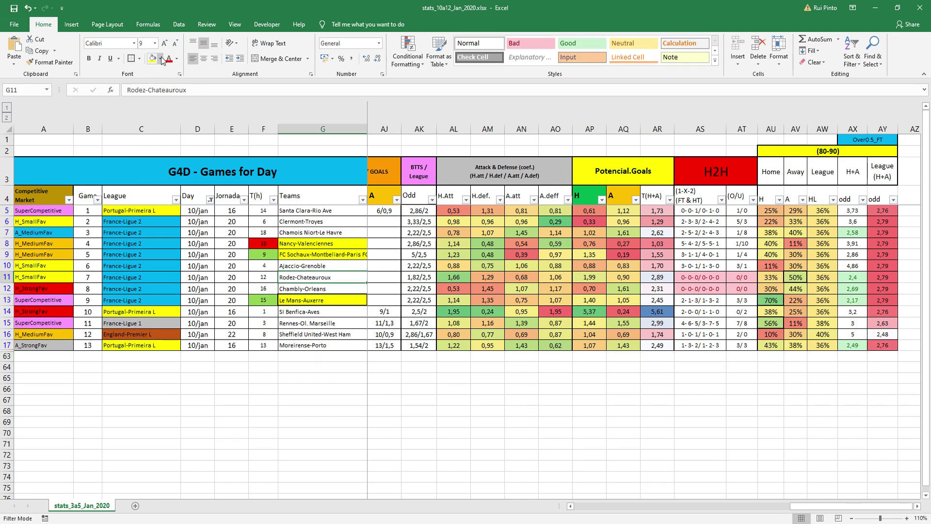
left_click(209, 277)
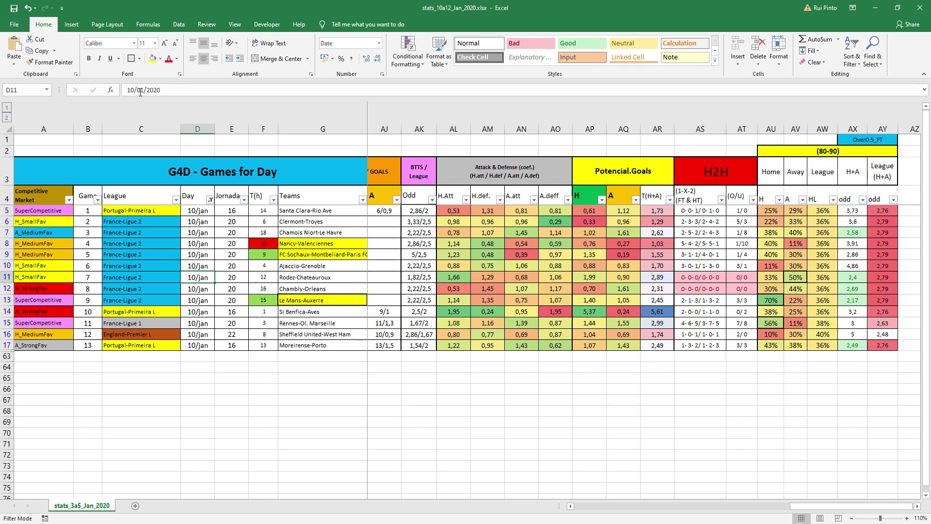
left_click(160, 61)
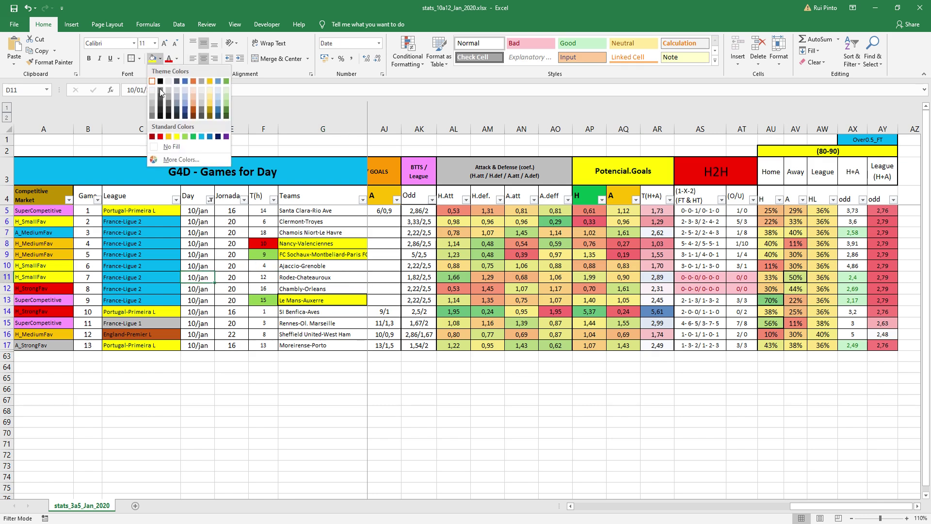
left_click(185, 138)
left_click(198, 300)
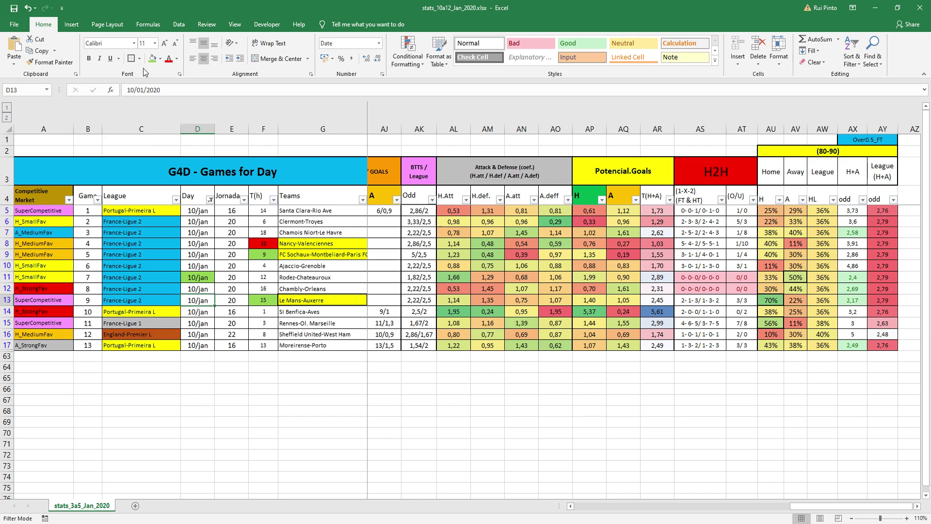
left_click(153, 60)
left_click(204, 323)
left_click(152, 59)
left_click(531, 400)
left_click(656, 421)
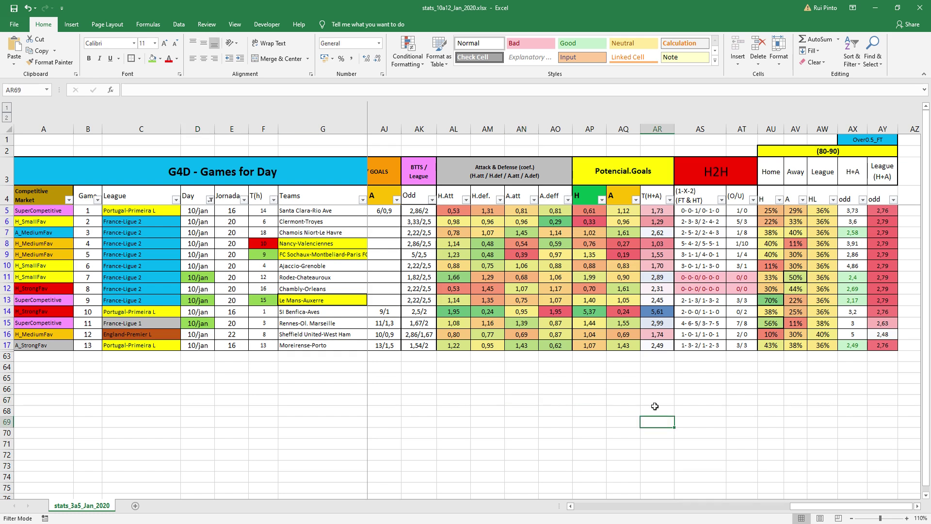
left_click(521, 433)
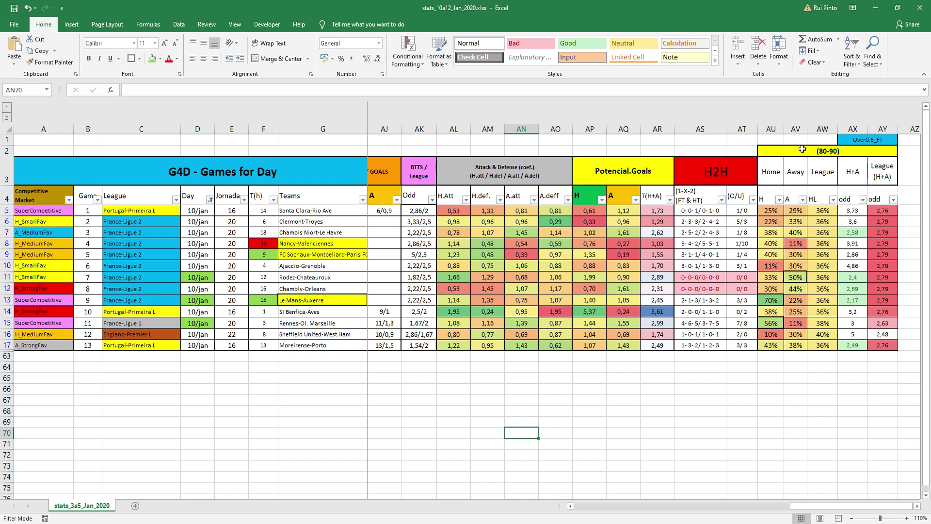
left_click(564, 401)
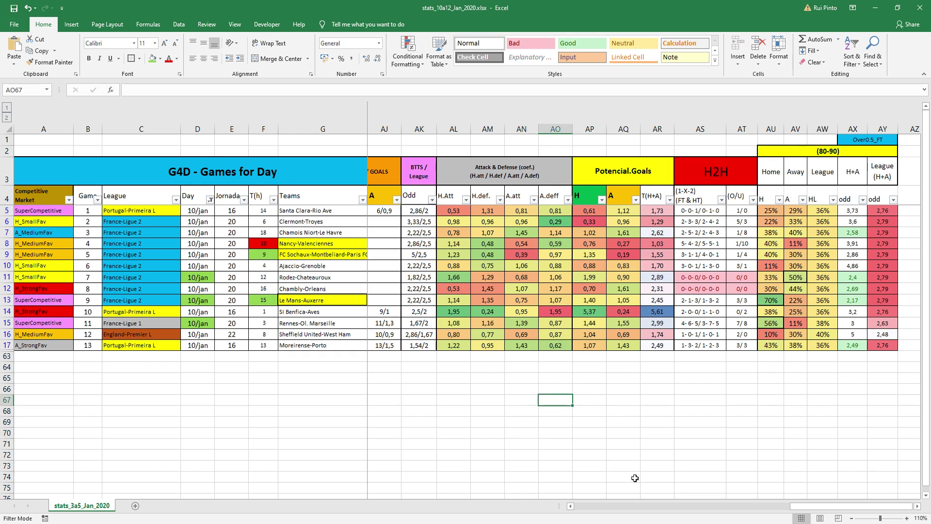
Step: Scroll back to column A and review the Nancy, Sochaux, Le Mans and Rodez game rows
left_click_drag(851, 506, 635, 506)
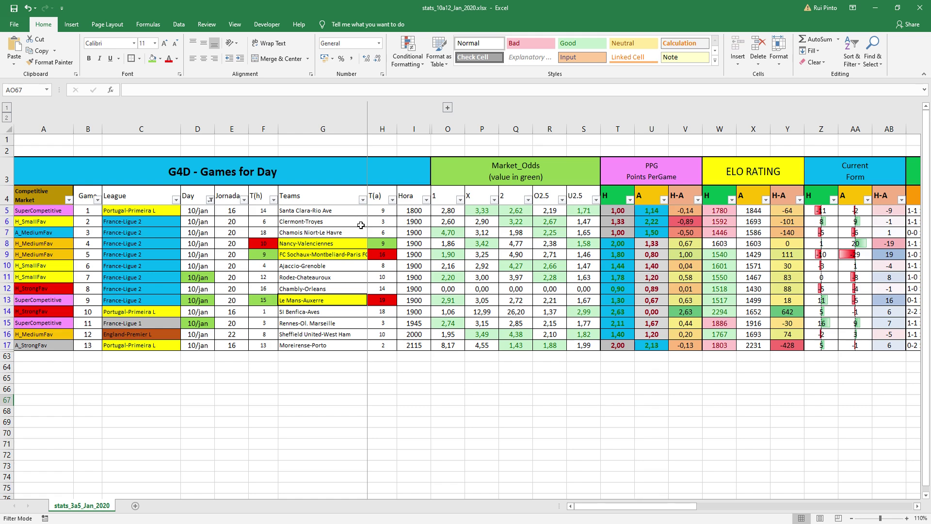
left_click(324, 243)
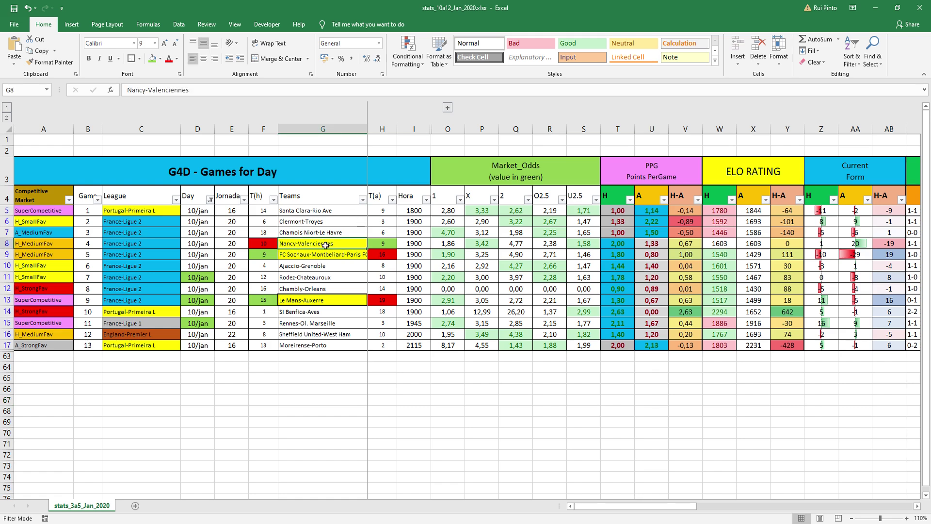
left_click(326, 255)
left_click(341, 299)
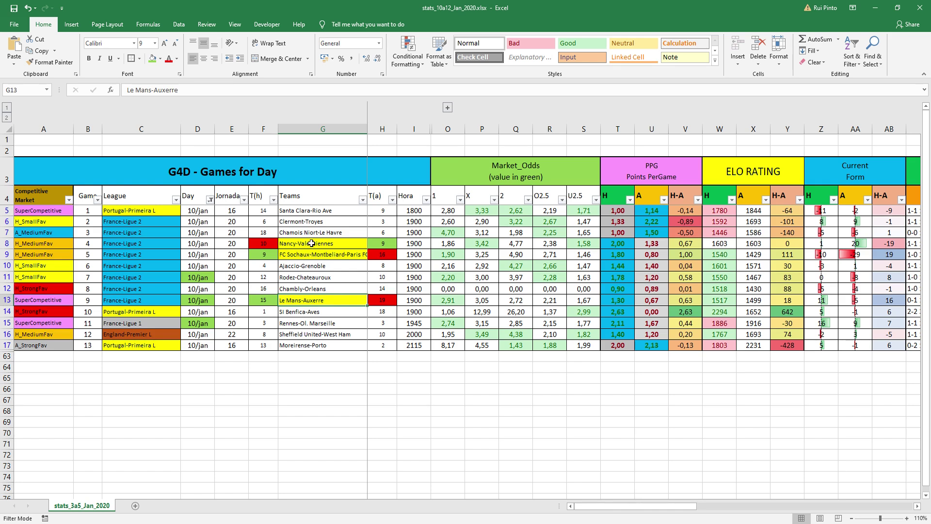
left_click(196, 279)
left_click(198, 300)
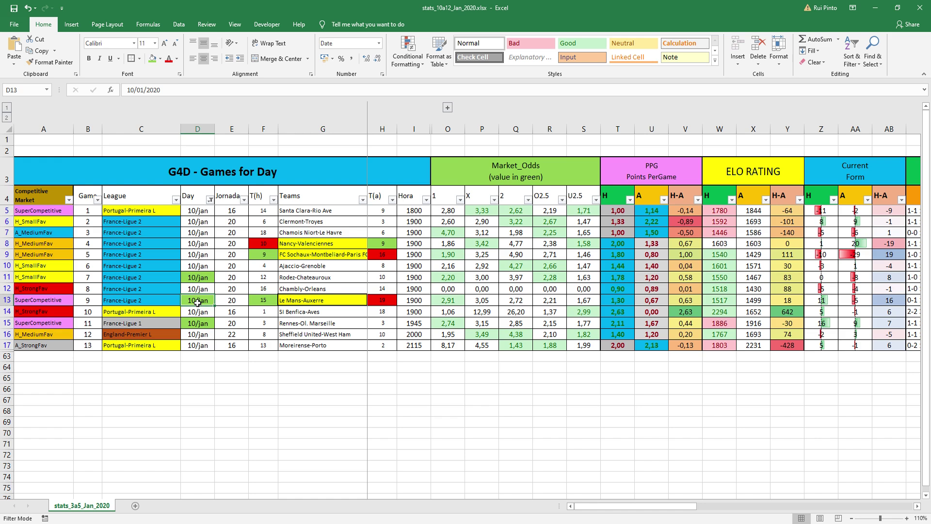
Step: Move the selection off the table and snap Excel to the right half of the screen
left_click(269, 356)
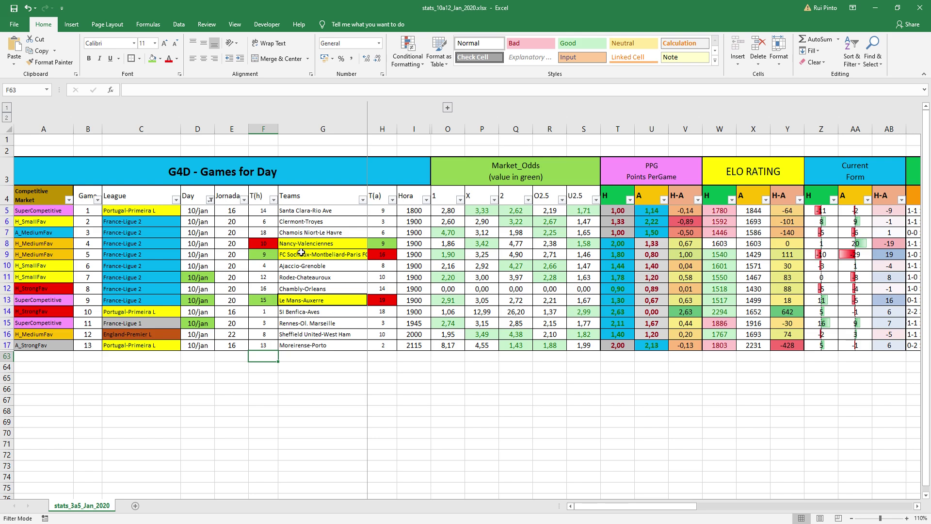
left_click(303, 432)
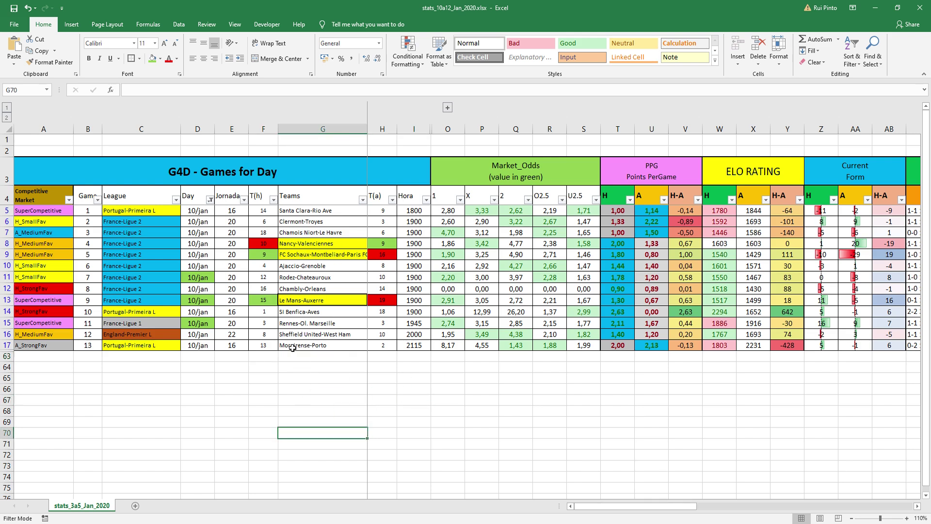
left_click(318, 334)
left_click(440, 412)
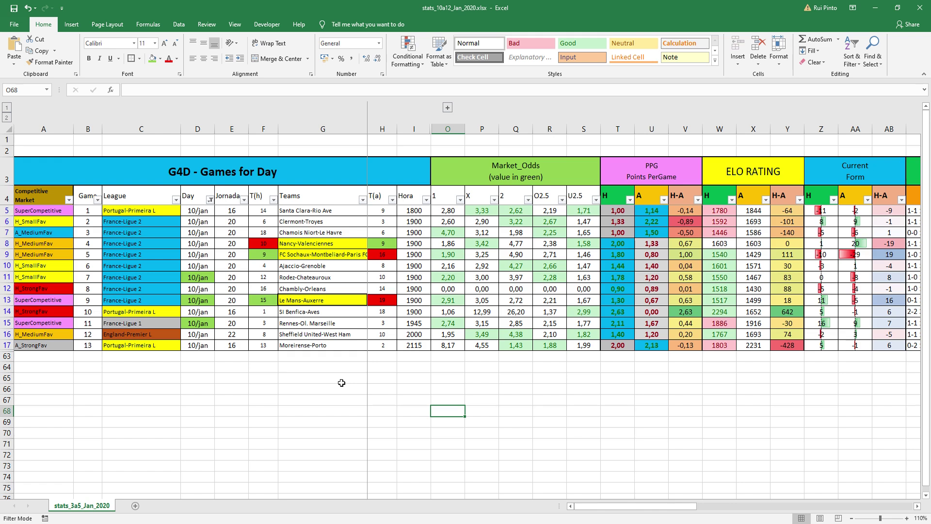
key("super+Right")
left_click(632, 329)
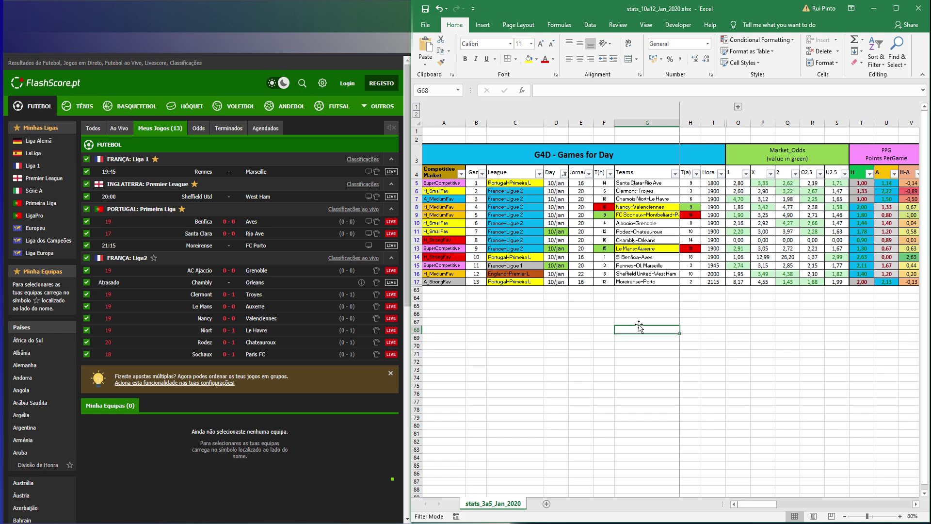
Step: Compare the Sochaux-Paris FC row, including its 4,9 odds, and the Le Mans-Auxerre row with live games
left_click_drag(640, 326, 582, 348)
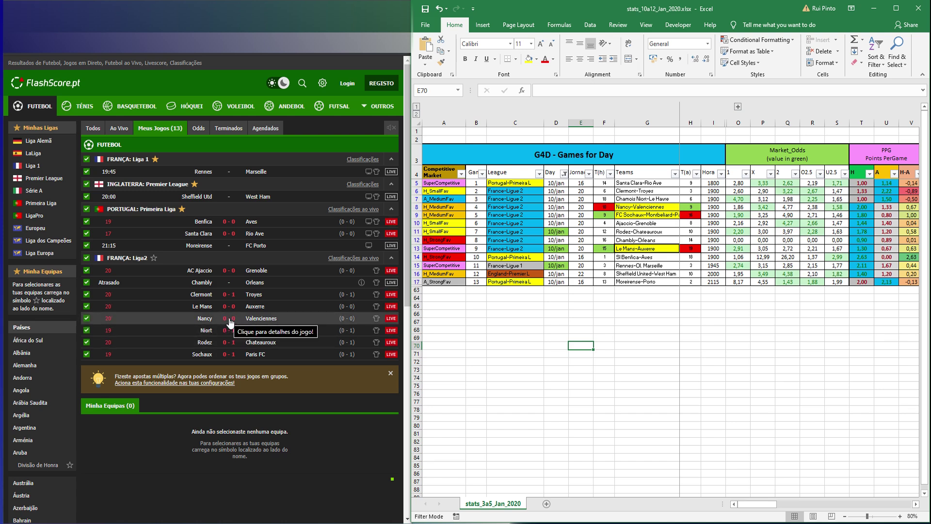
left_click(639, 215)
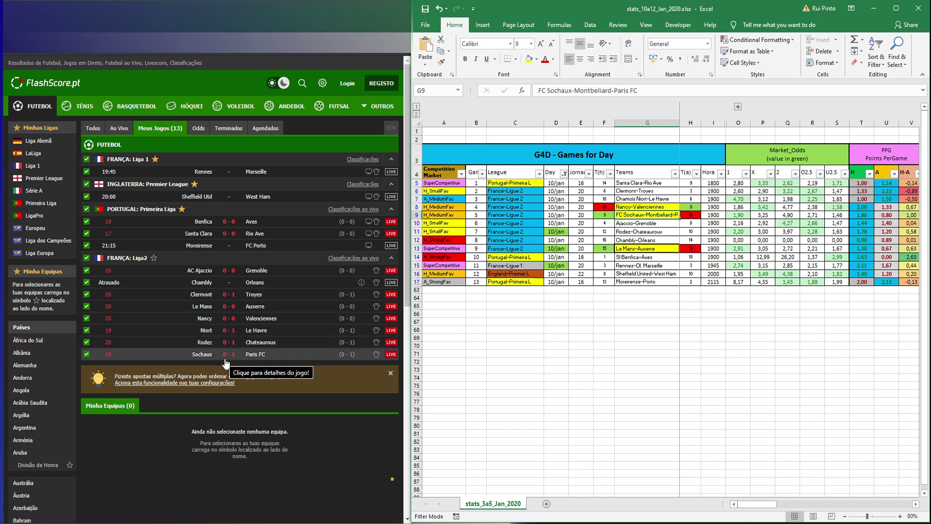
left_click(558, 401)
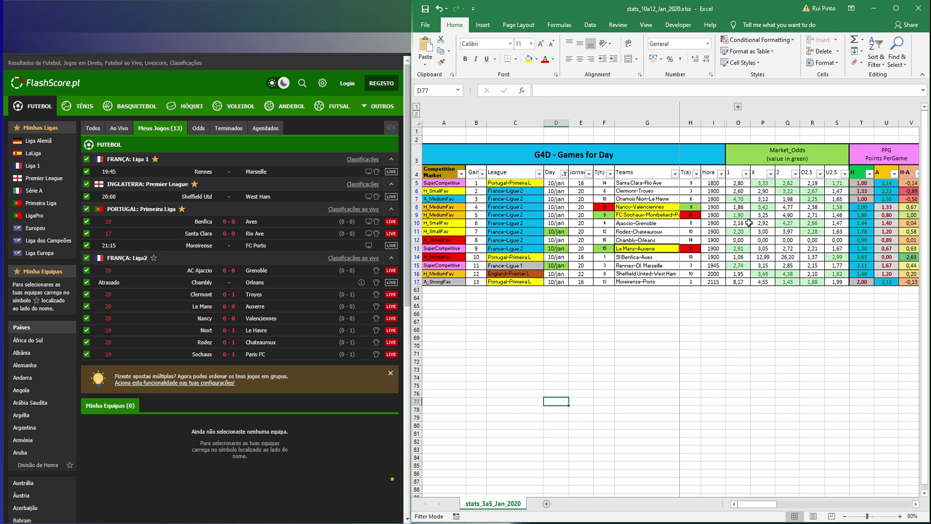
left_click(793, 215)
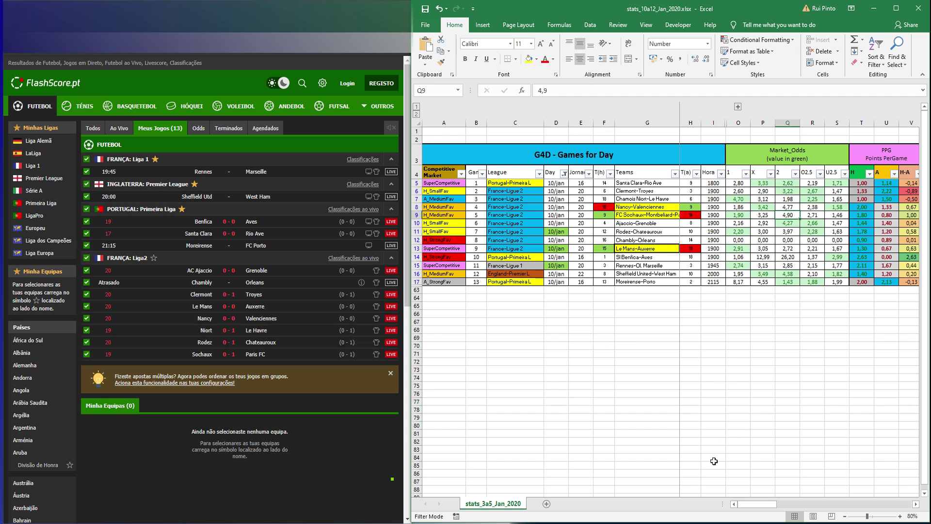
left_click_drag(745, 506, 746, 506)
left_click(589, 339)
left_click(634, 252)
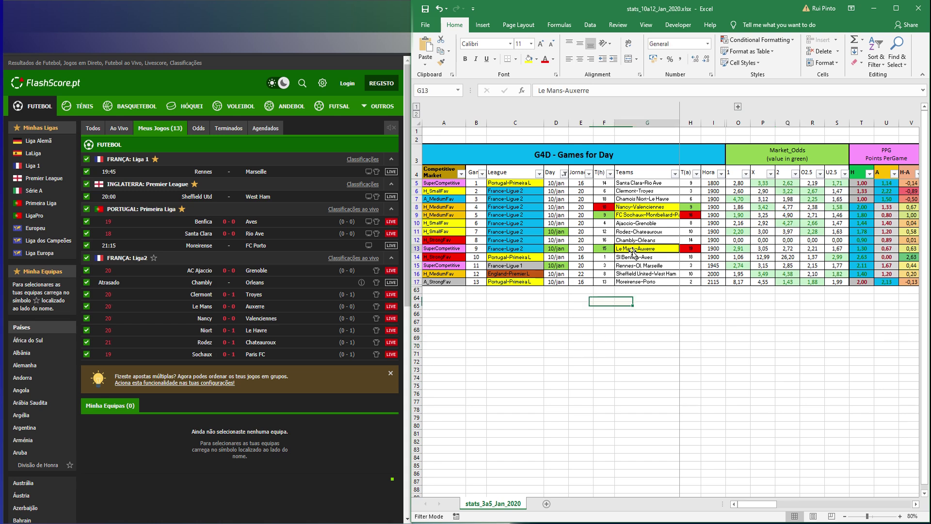
left_click(663, 356)
left_click(481, 351)
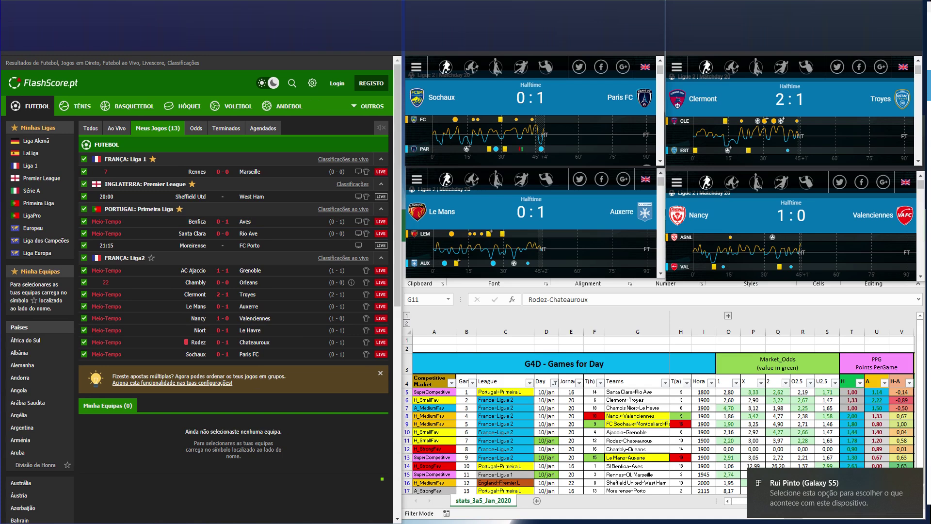
Step: Dismiss the notification, switch the first tracker to SI Benfica–Aves and open its match details
left_click(914, 474)
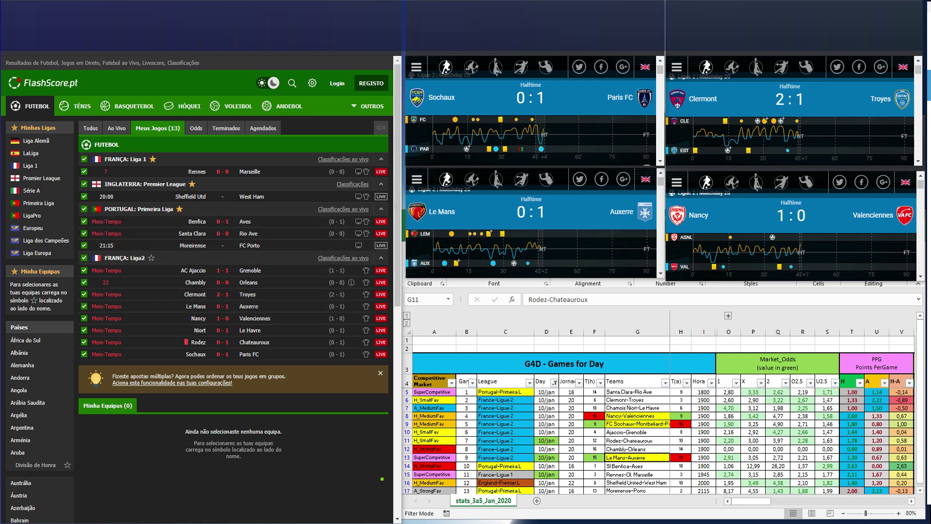
left_click(528, 129)
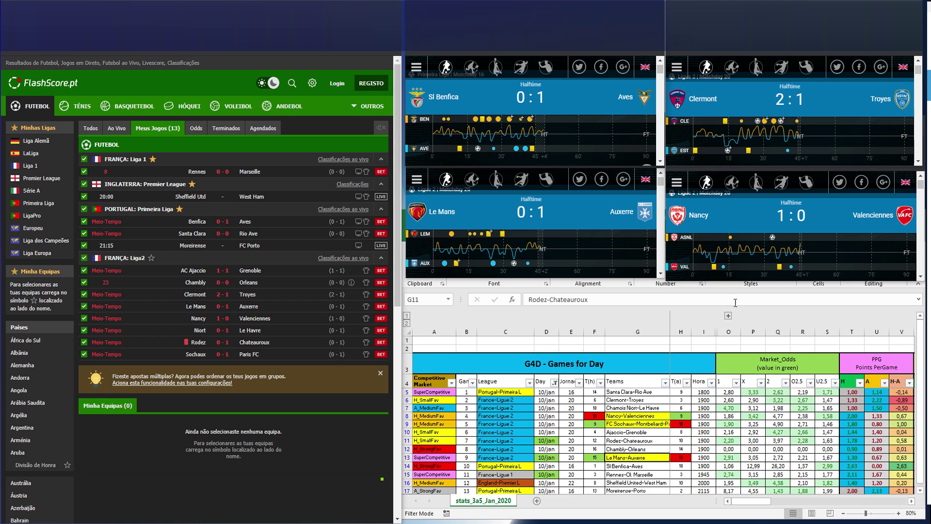
left_click(233, 221)
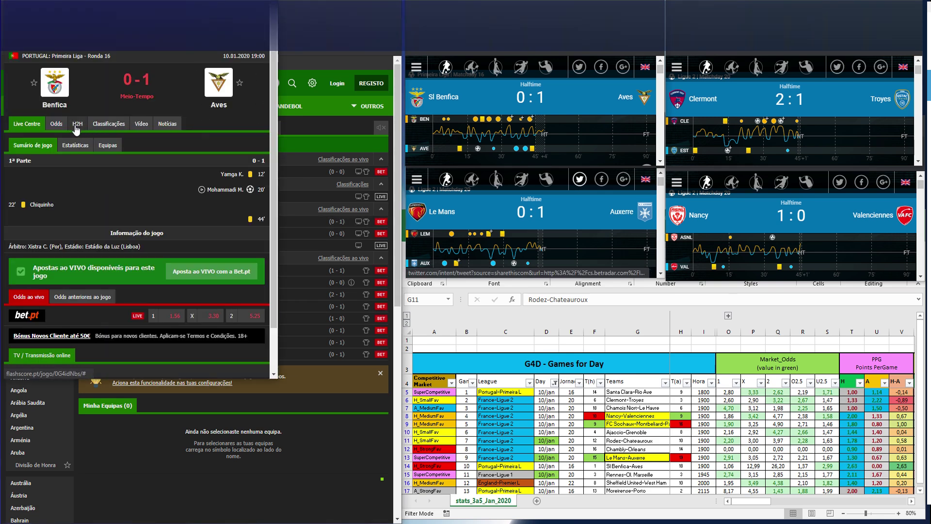
Step: Review Benfica–Aves head-to-head and the full 18-row Primeira Liga standings, then close the details
left_click(77, 125)
left_click(109, 125)
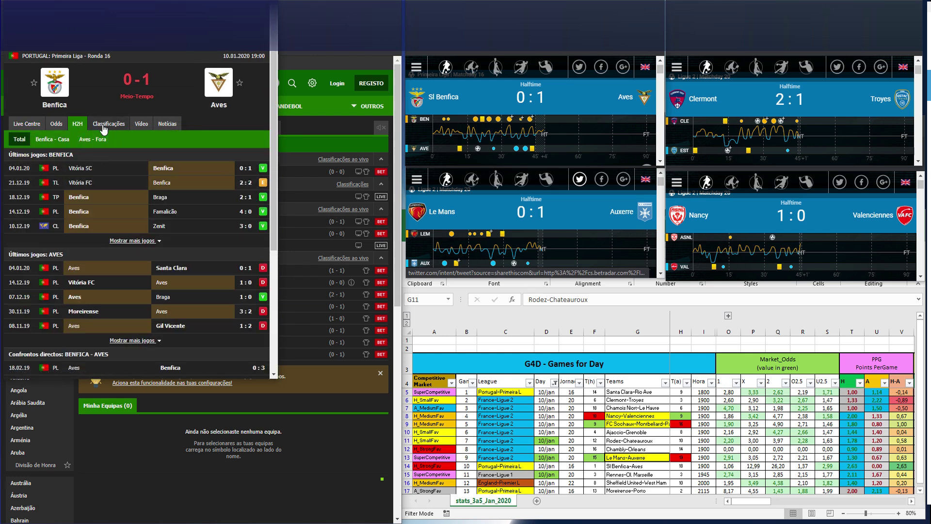
mouse_move(260, 176)
mouse_move(198, 379)
left_mouse_down()
mouse_move(221, 475)
mouse_move(221, 430)
left_mouse_up()
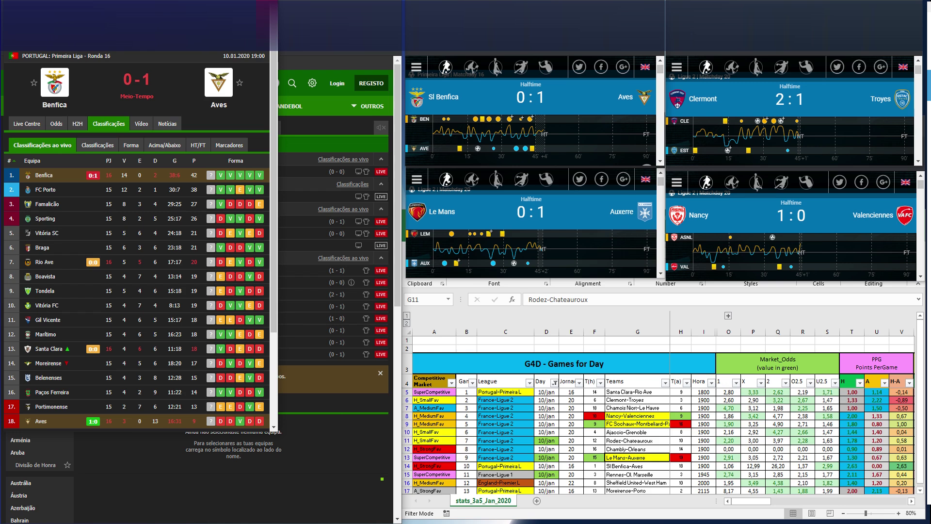
key("ctrl+w")
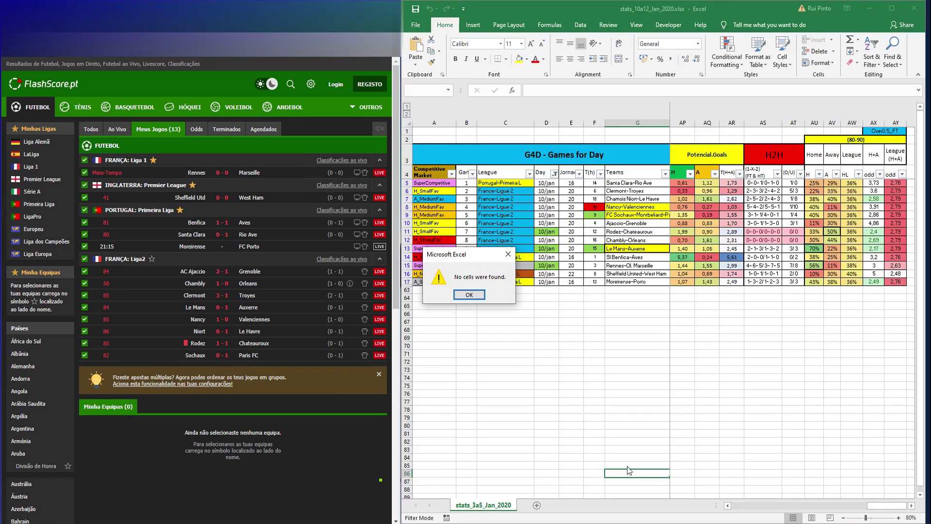
left_click(508, 254)
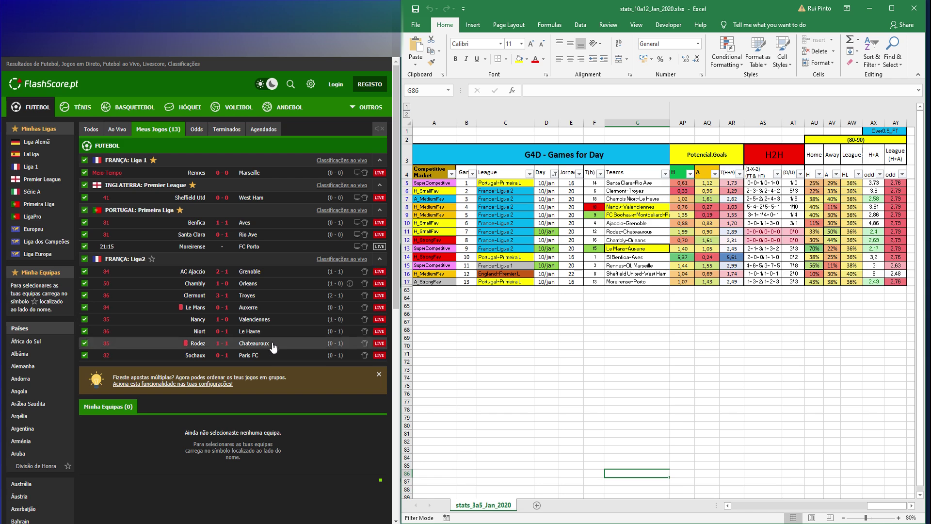
left_click(219, 345)
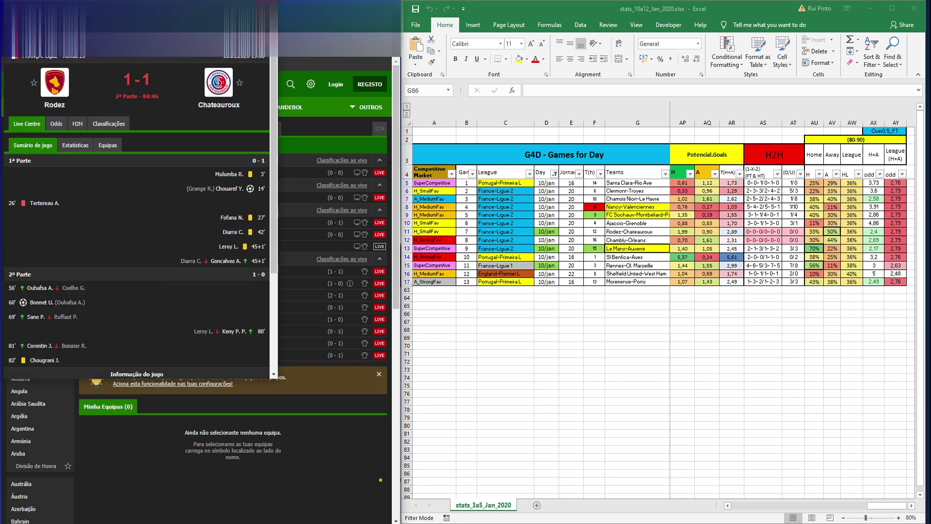
key("alt+F4")
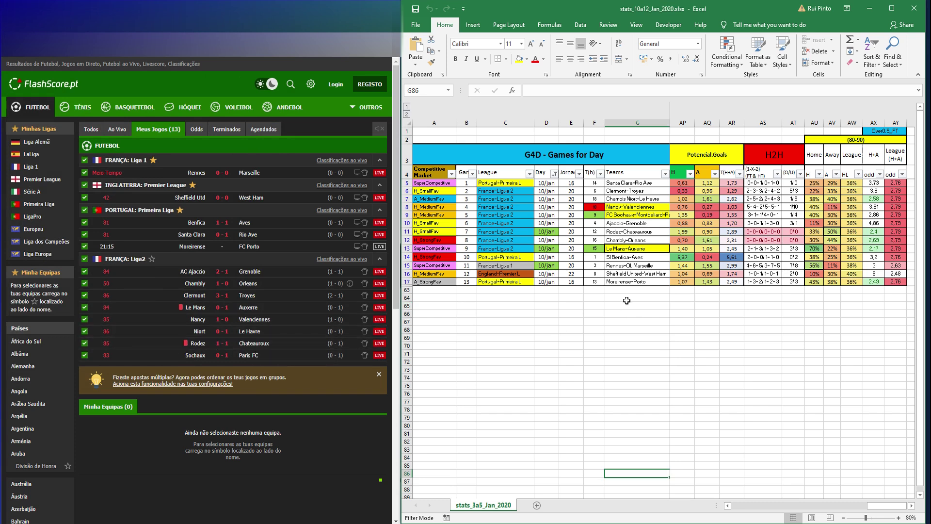
left_click(625, 331)
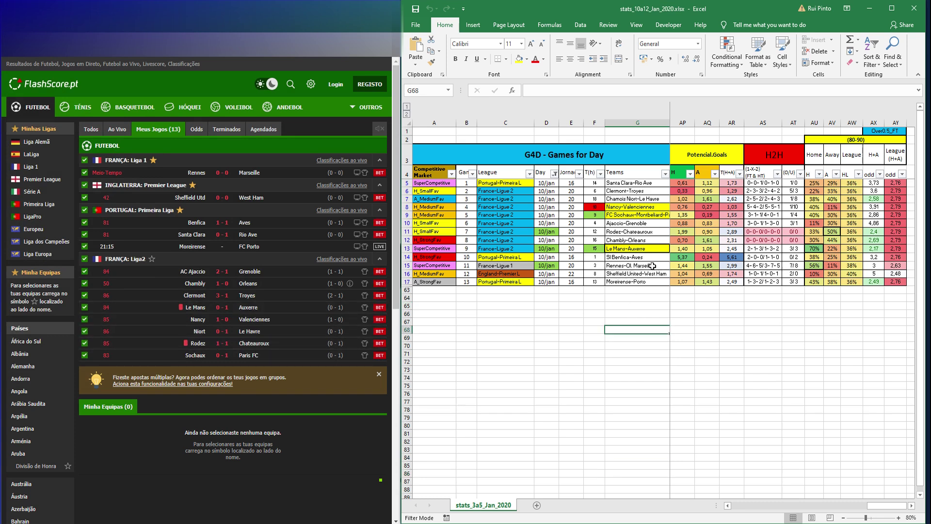
Step: Point out the Rodez-Chateauroux and Le Mans-Auxerre rows, then open the Clermont–Troyes match details
left_click(645, 232)
left_click(639, 248)
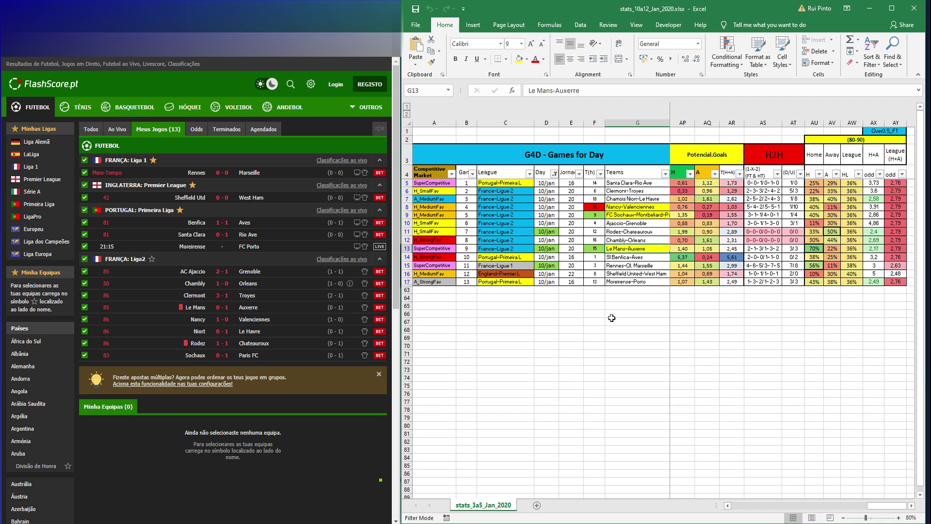
left_click(576, 345)
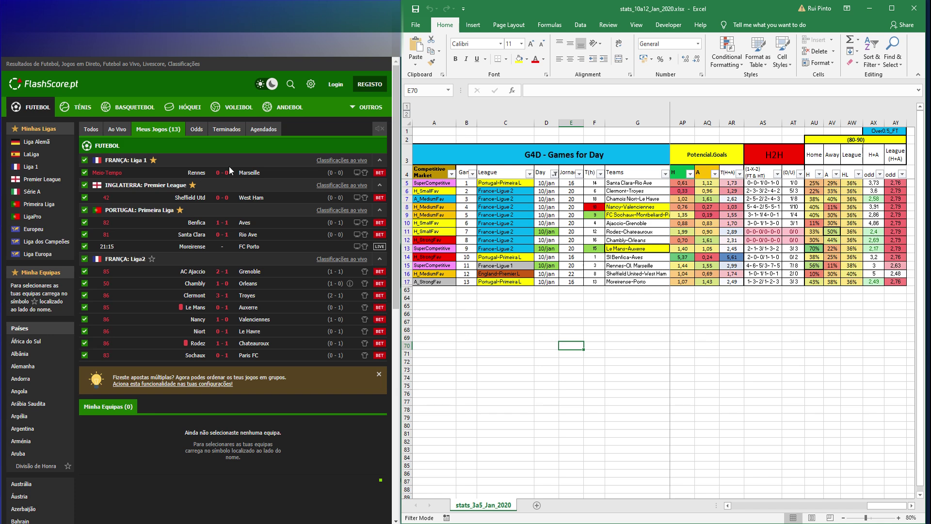
left_click(505, 432)
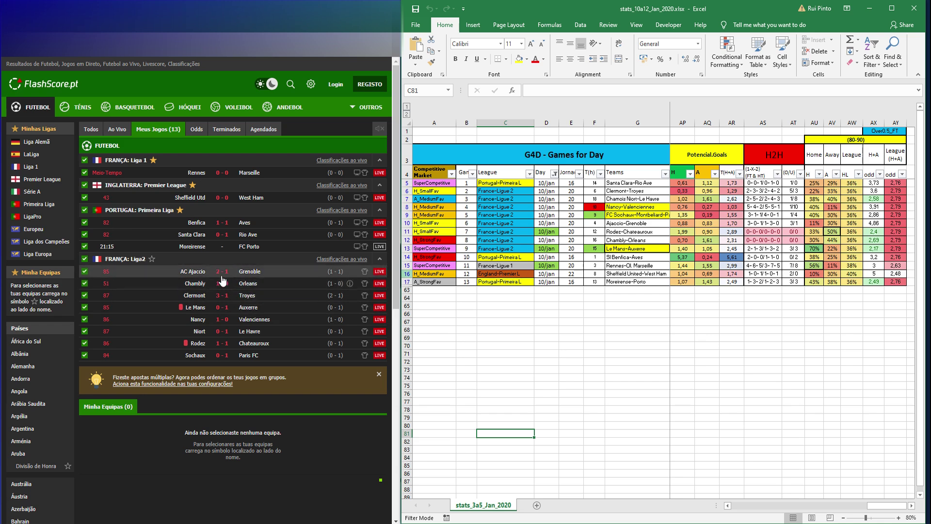
left_click(225, 296)
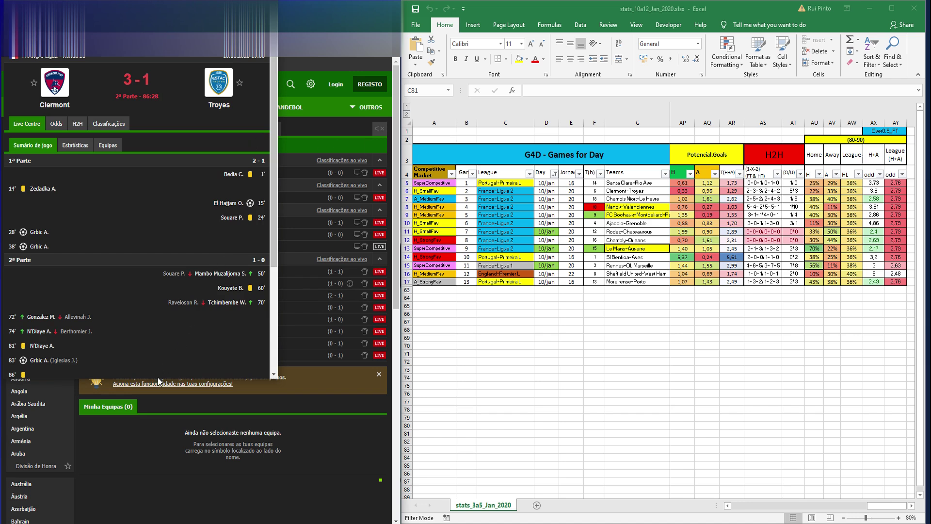
Step: Stretch the Clermont–Troyes match window to show more events, then close it
left_click_drag(153, 380, 154, 427)
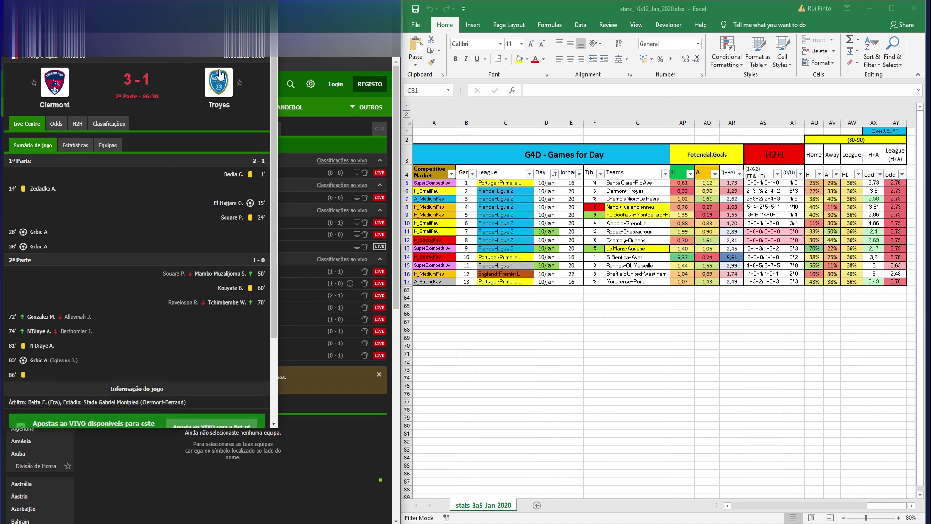
left_click(262, 56)
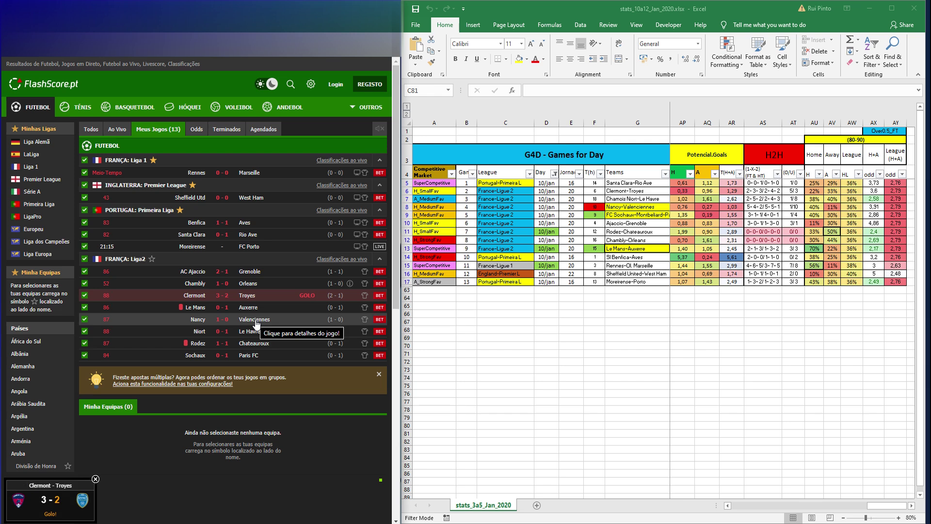
Step: Mark the Sochaux row's T(h) and team cells and scroll across to the Market_Odds columns
left_click(488, 333)
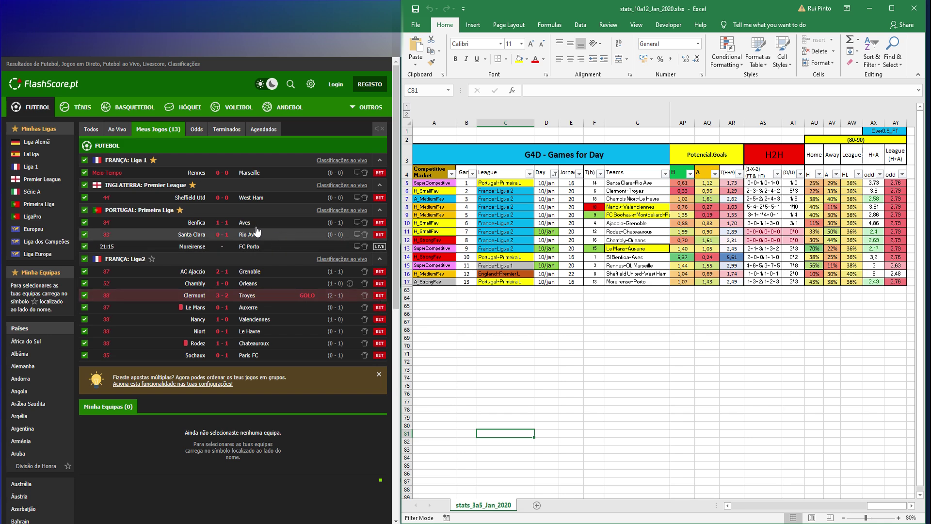
left_click(232, 223)
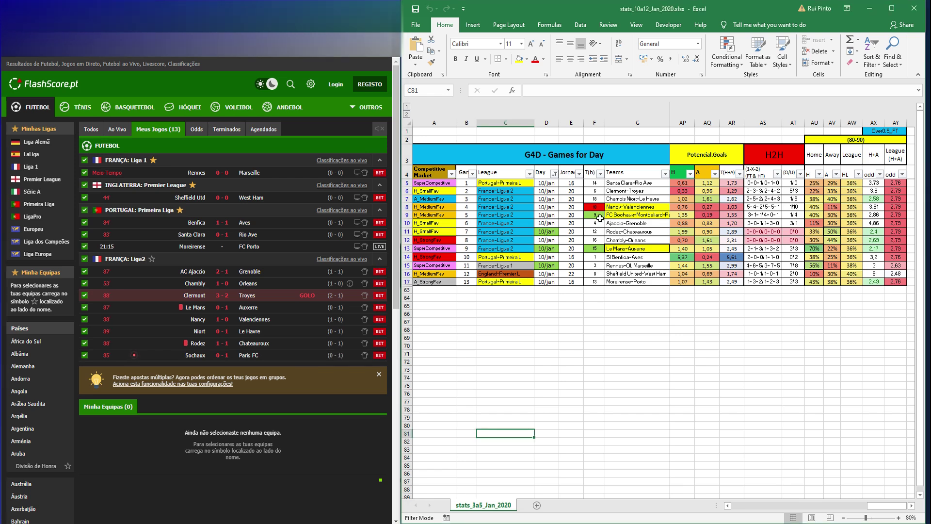
left_click_drag(596, 215, 664, 216)
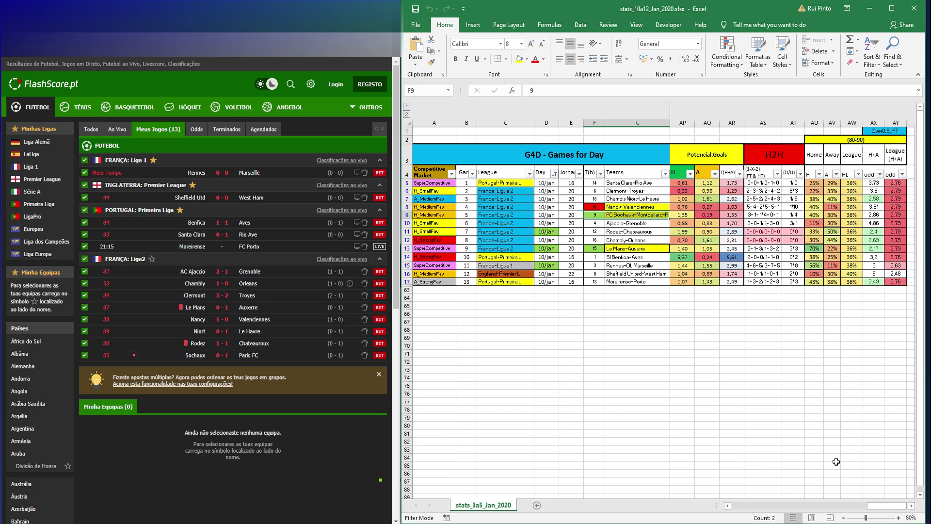
left_click_drag(873, 506, 728, 507)
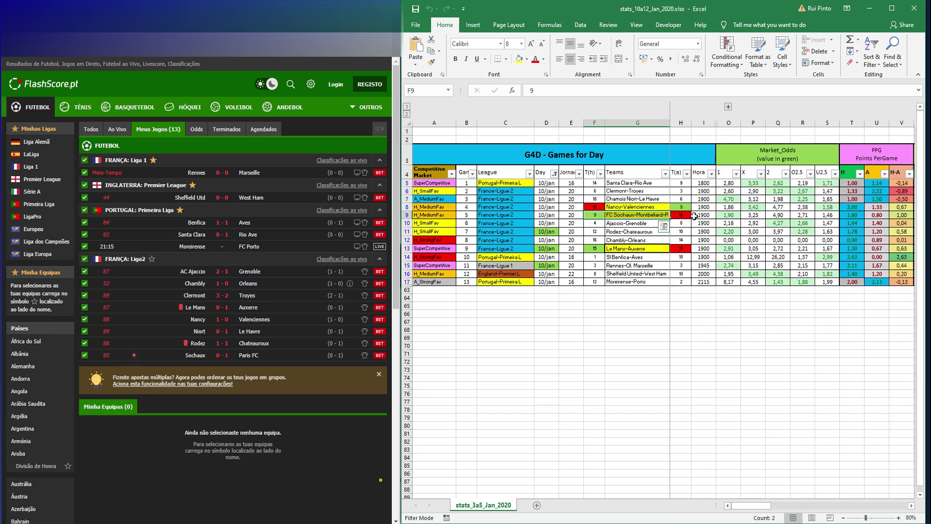
left_click(688, 217)
left_click(599, 215)
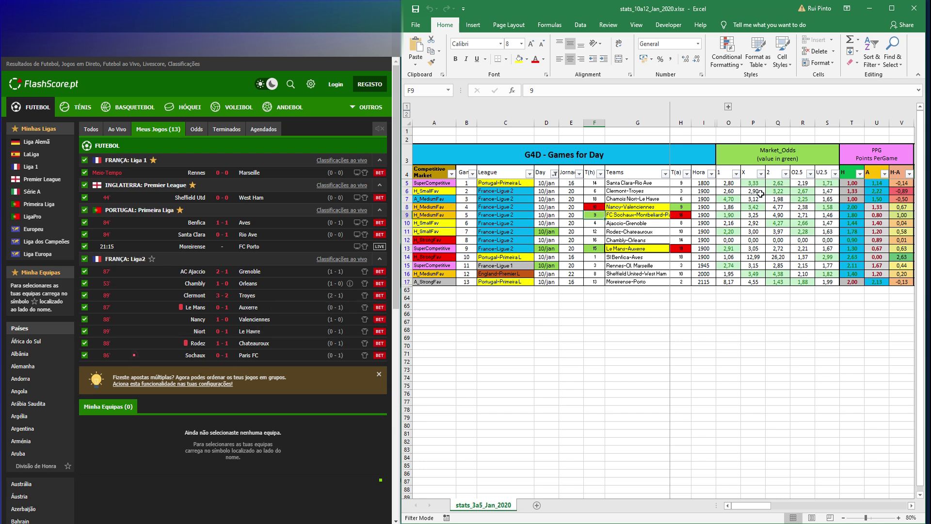
Step: Select the Sochaux game's 1X2 odds and its whole row, checking the FlashScore live list
left_click_drag(729, 215, 767, 215)
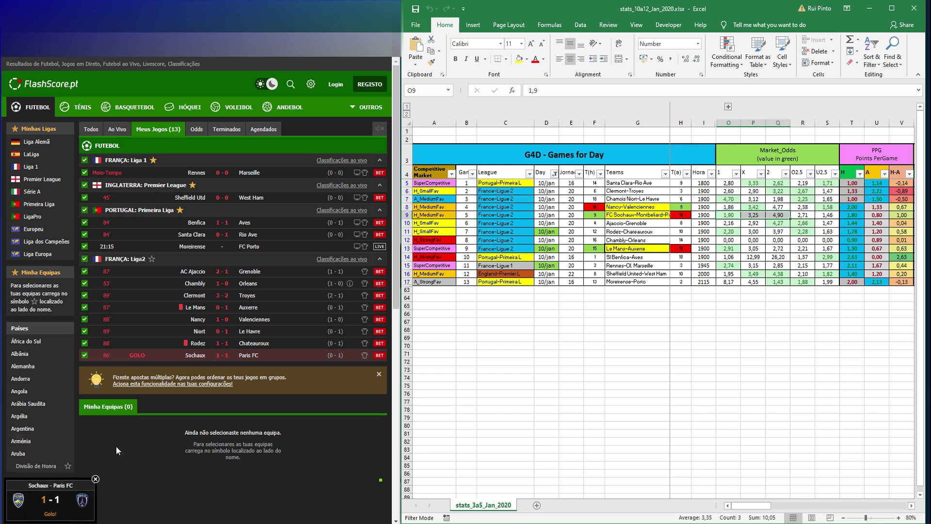
left_click(130, 477)
key("alt+Tab")
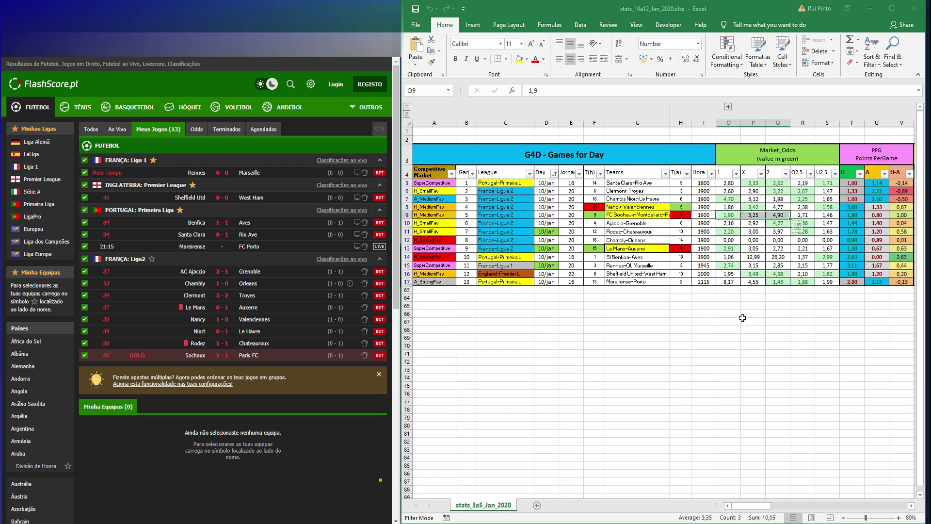
left_click(701, 357)
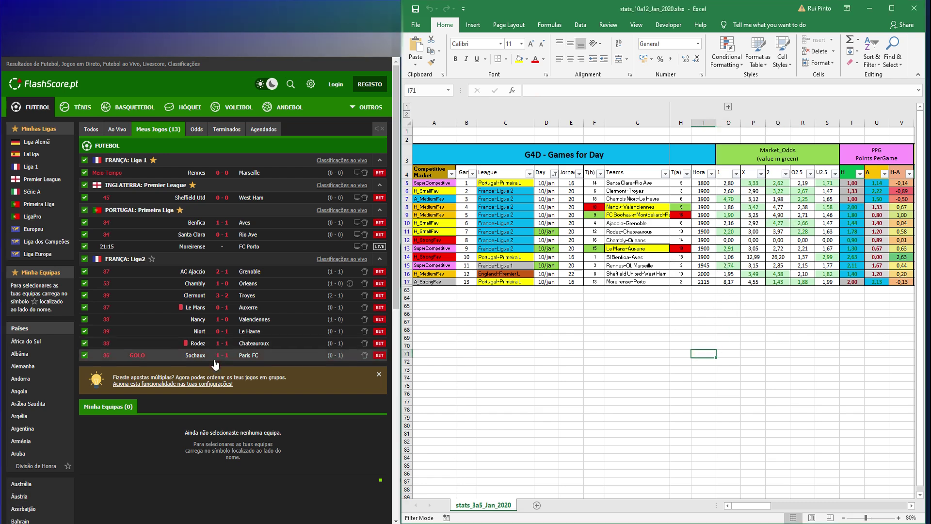
left_click(406, 215)
Step: Scroll the sheet right and place the Sheffield Utd–West Ham match window over Excel
left_click_drag(752, 505, 893, 506)
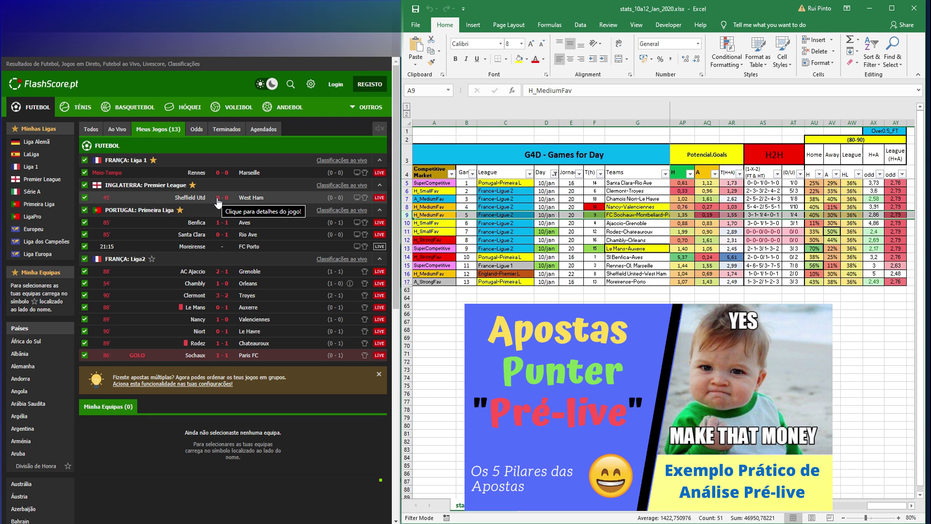
left_click(219, 198)
left_click_drag(163, 7, 648, 40)
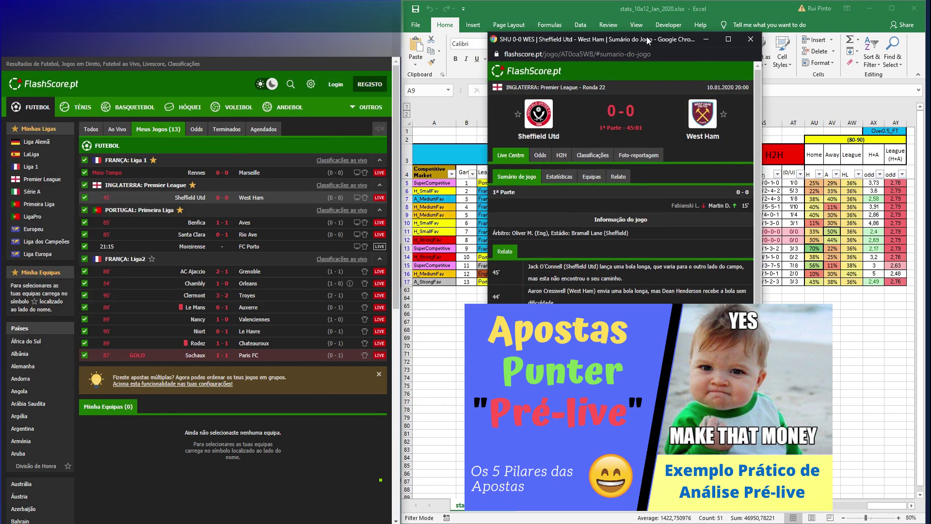
Step: Review the Sheffield Utd–West Ham statistics on the Estatísticas tab, then close the match window
left_click(559, 177)
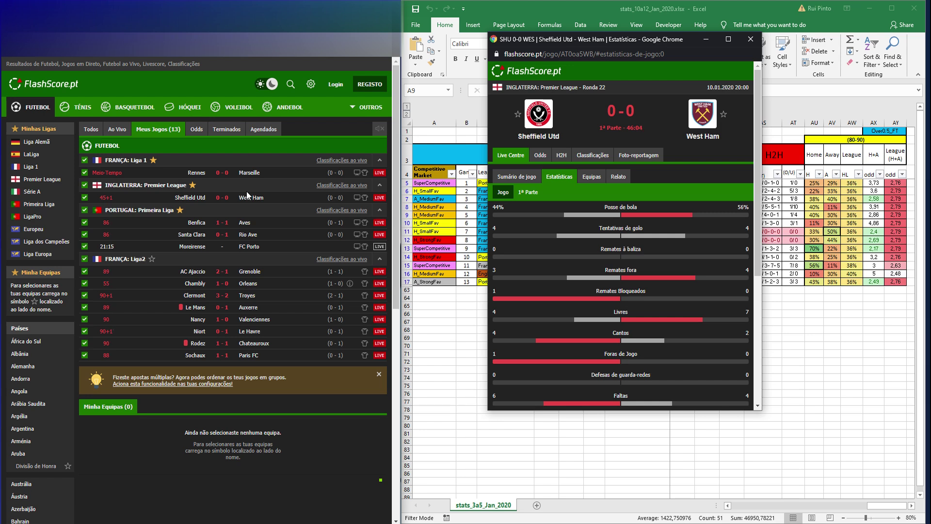
left_click(751, 39)
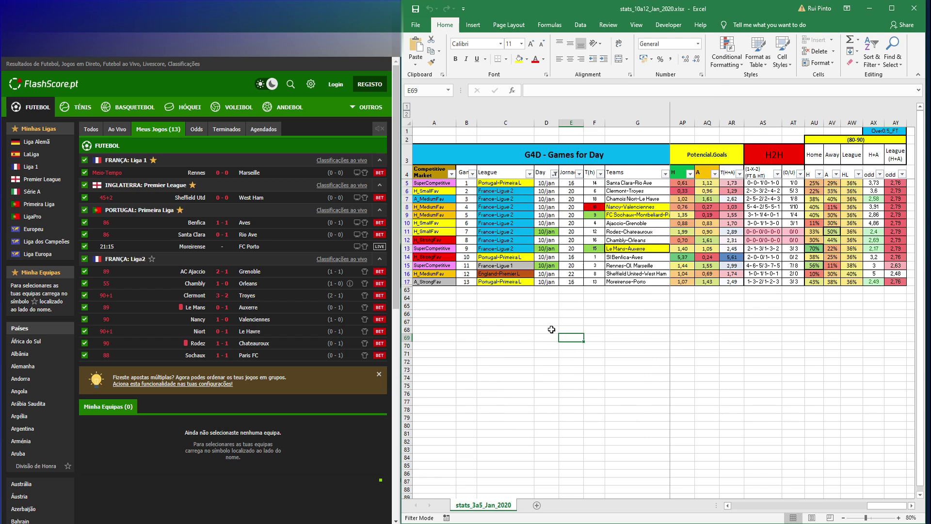
left_click(735, 372)
left_click_drag(887, 505, 737, 498)
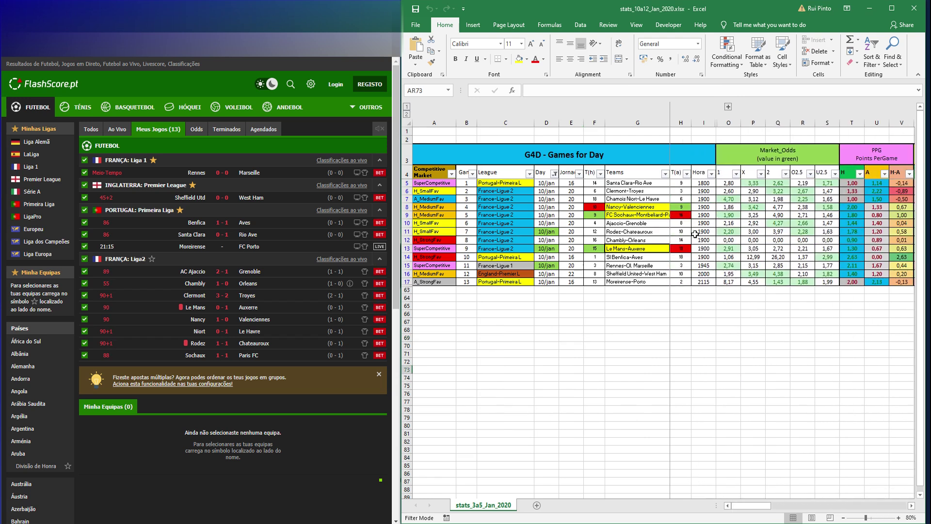
left_click(728, 192)
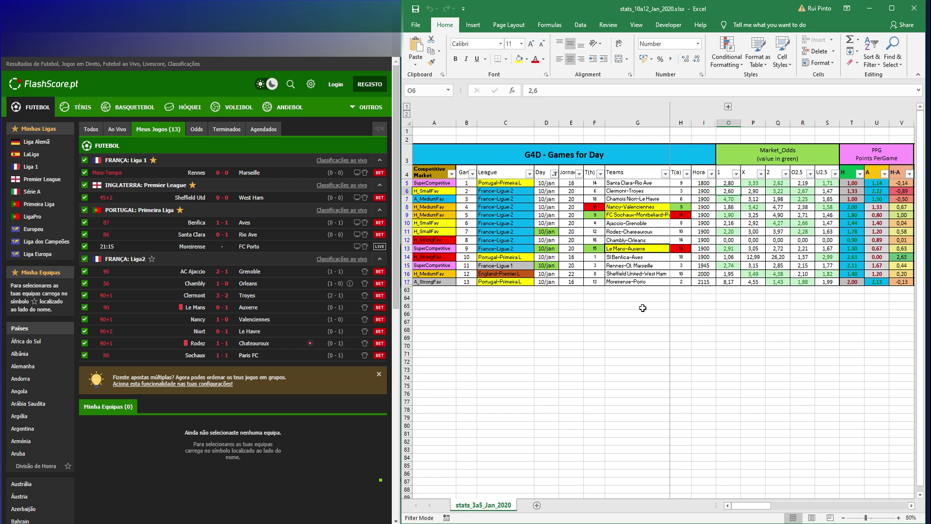
left_click(614, 307)
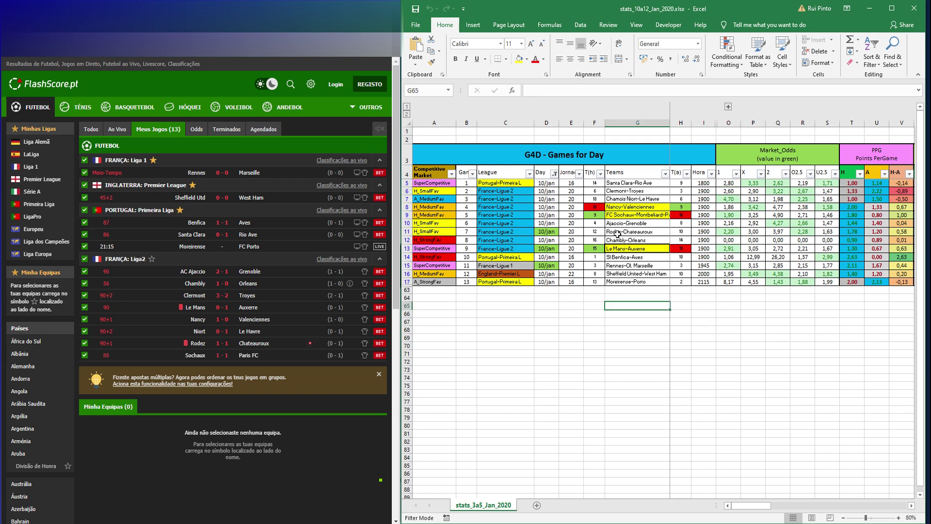
left_click(554, 231)
left_click_drag(554, 231, 651, 230)
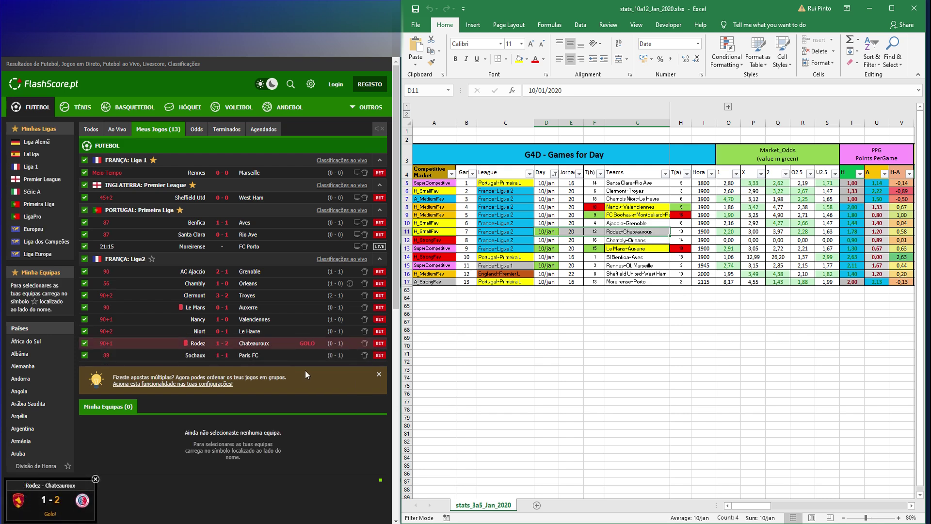
left_click(95, 479)
left_click(552, 231)
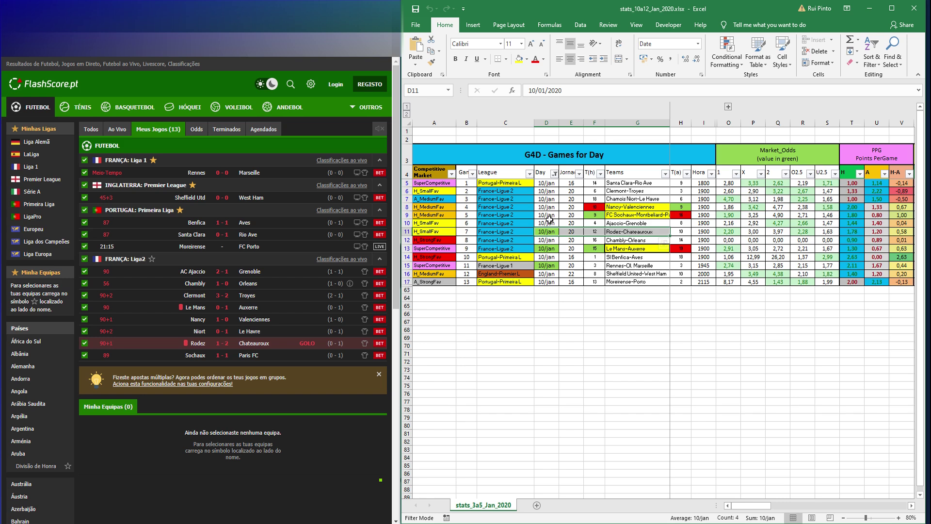
left_click(406, 232)
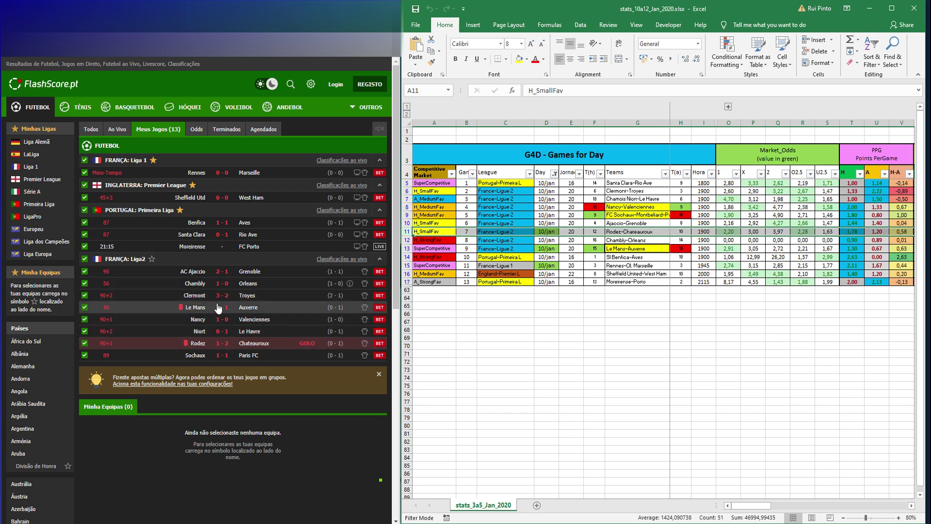
left_click(588, 253)
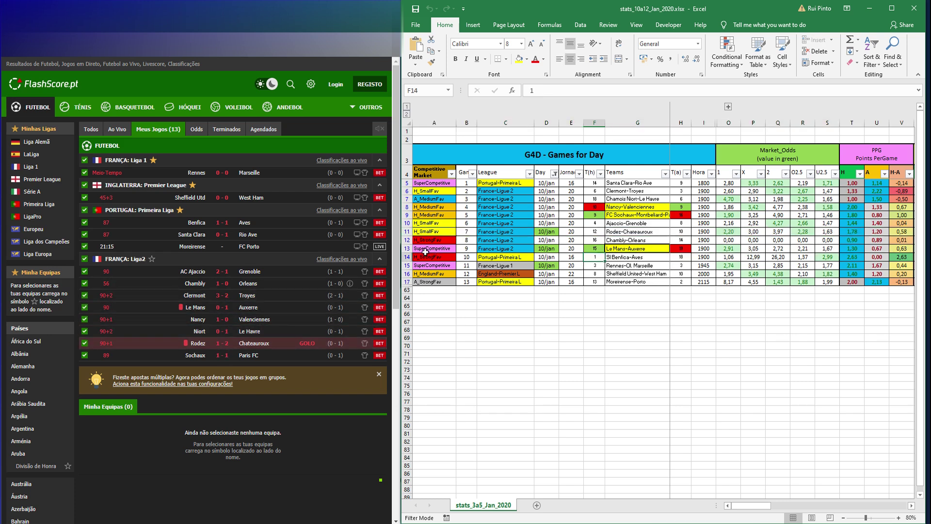
left_click(407, 249)
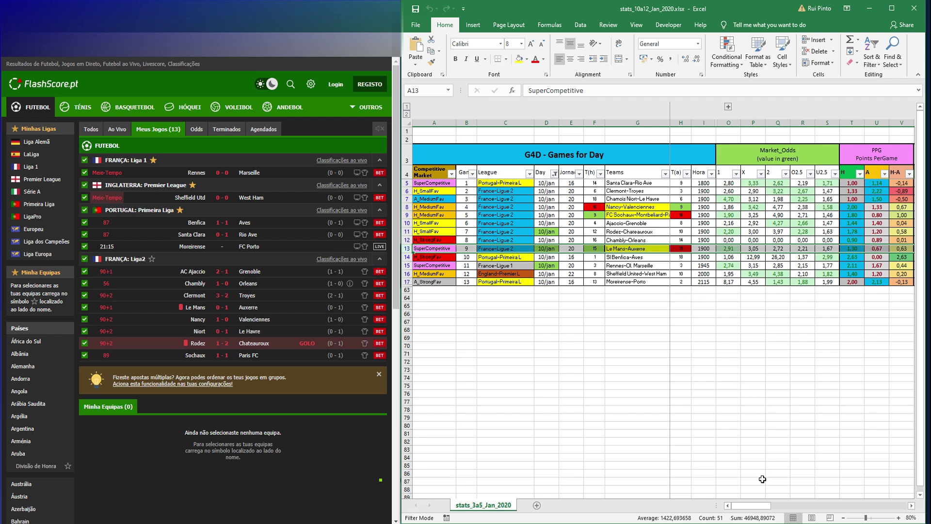
left_click_drag(747, 506, 889, 492)
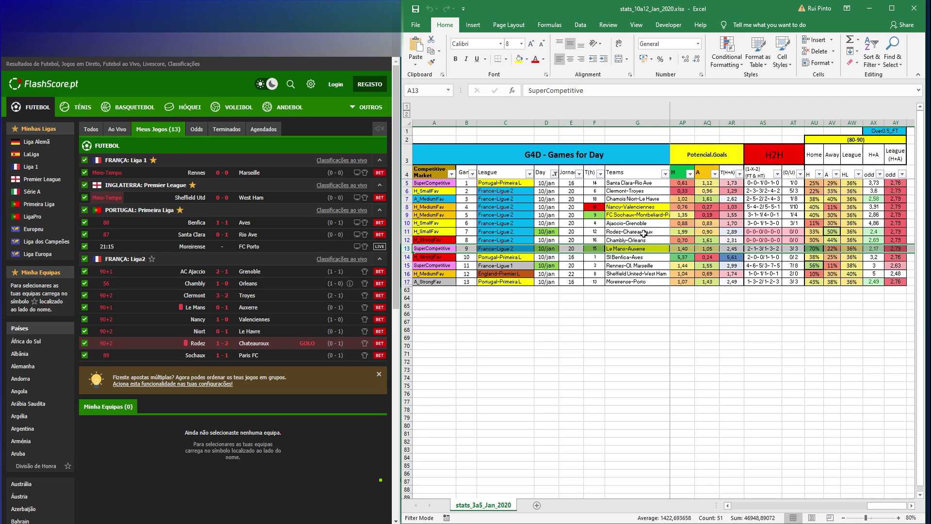
left_click(408, 232)
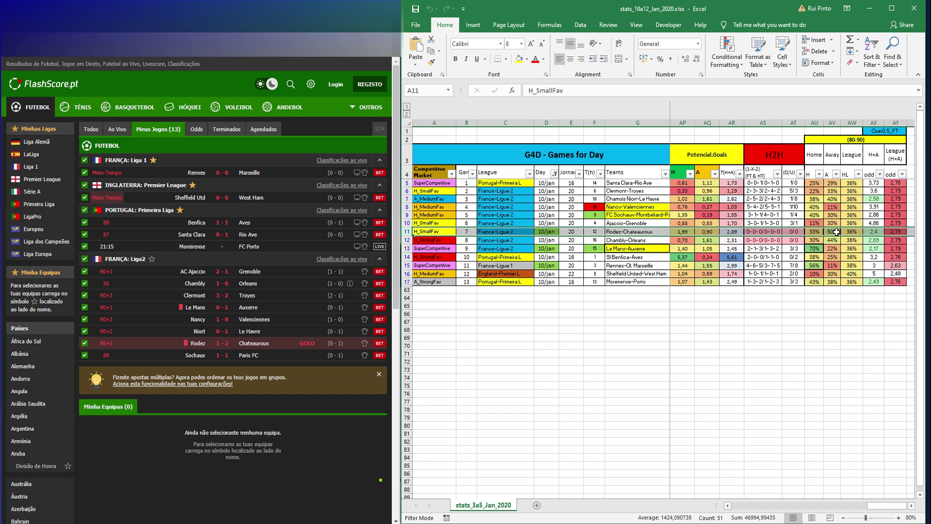
left_click(814, 248)
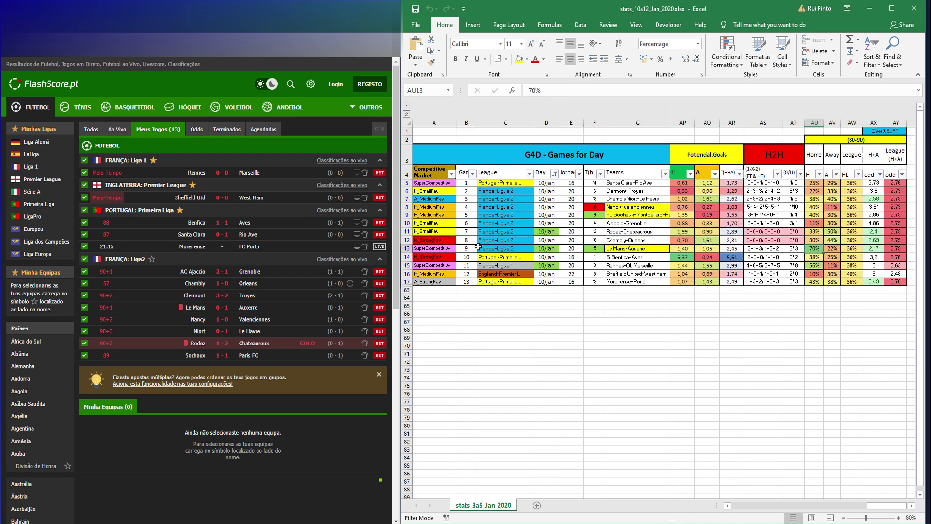
left_click(735, 330)
left_click(616, 266)
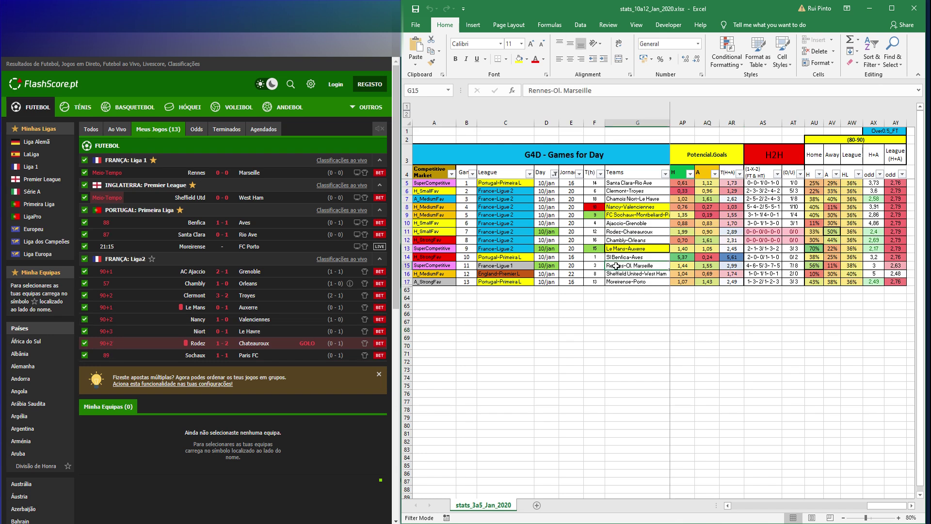
left_click(711, 313)
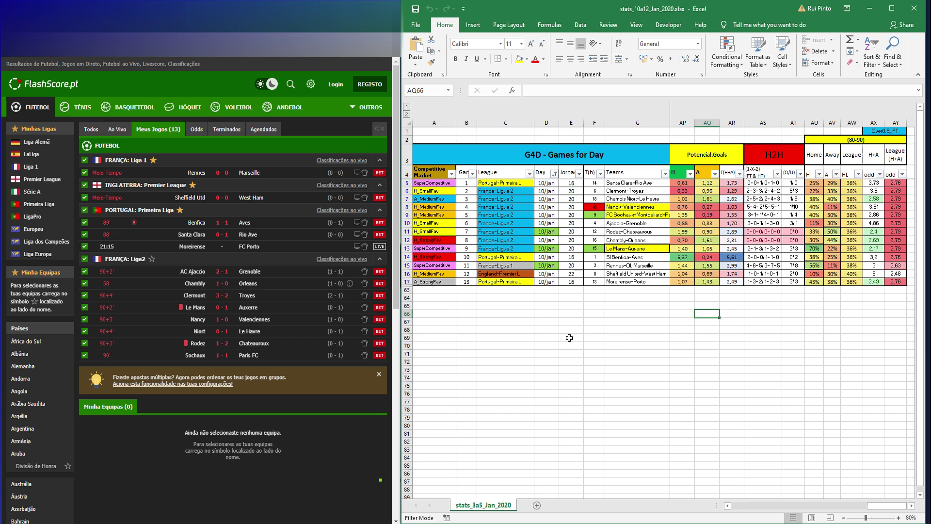
left_click(506, 354)
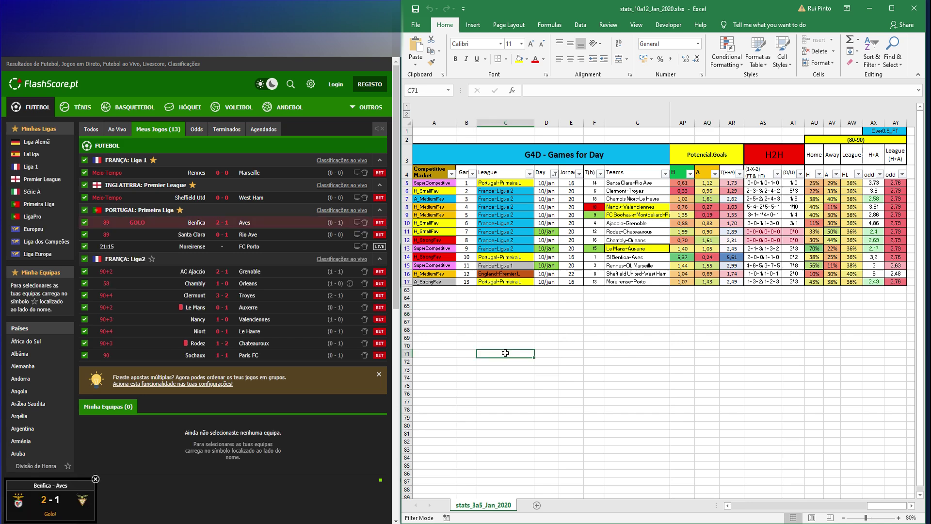
left_click(96, 479)
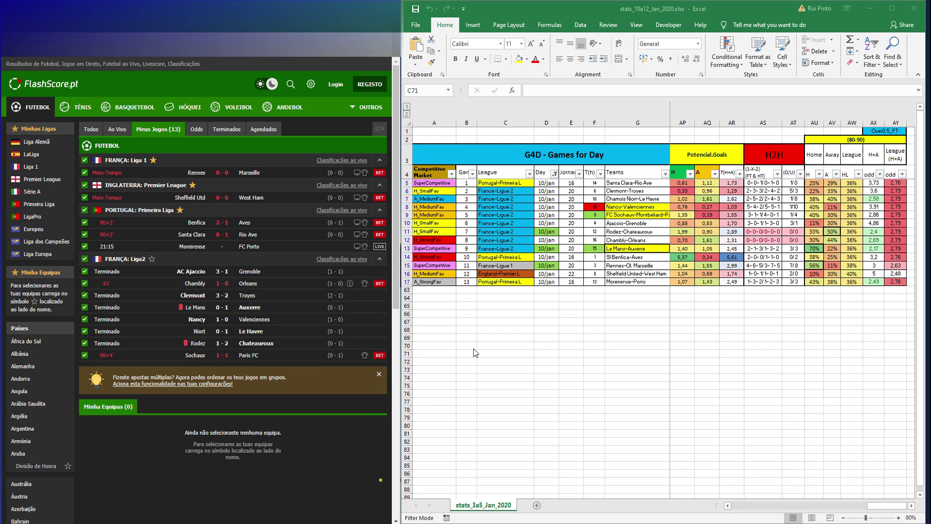
Step: Select D11:G13 for games 7–9, undoing the accidental move so the rows stay put
left_click(499, 353)
left_click_drag(548, 235, 641, 247)
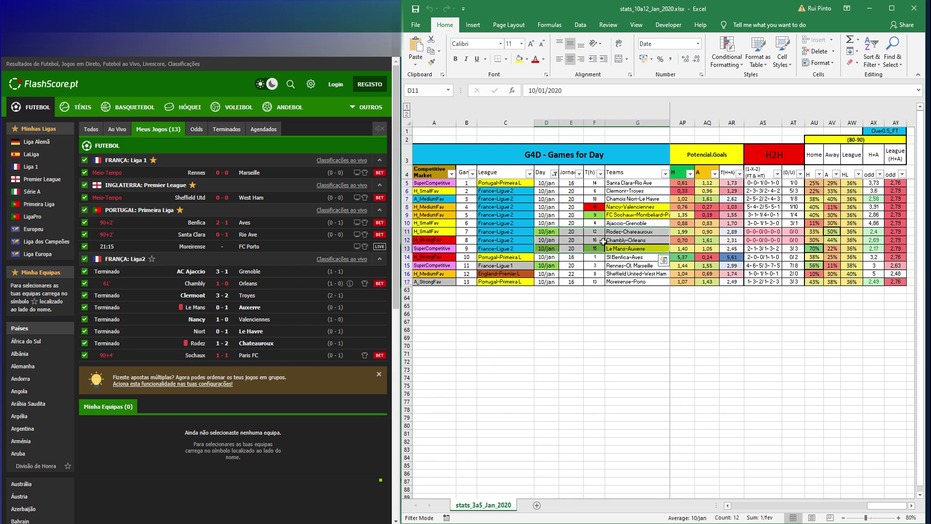
left_click_drag(603, 241, 546, 232)
left_click(545, 232)
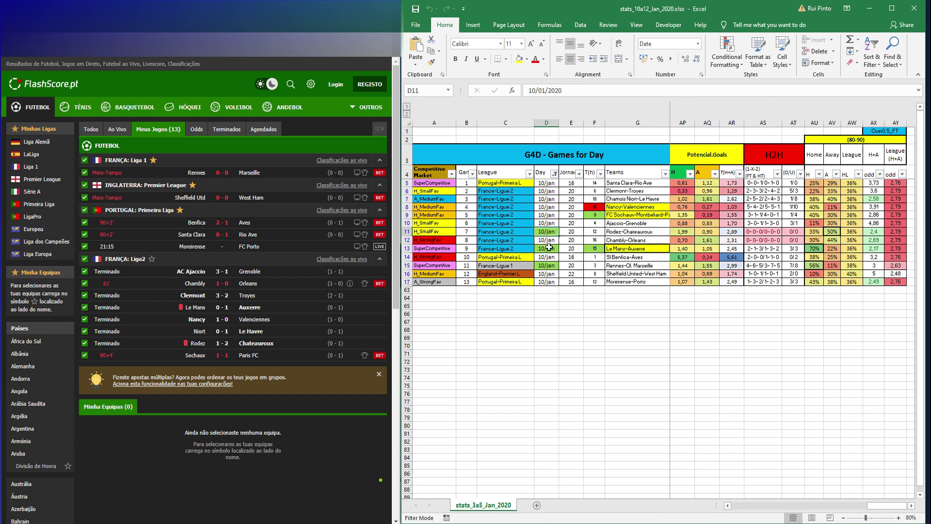
left_click(572, 377)
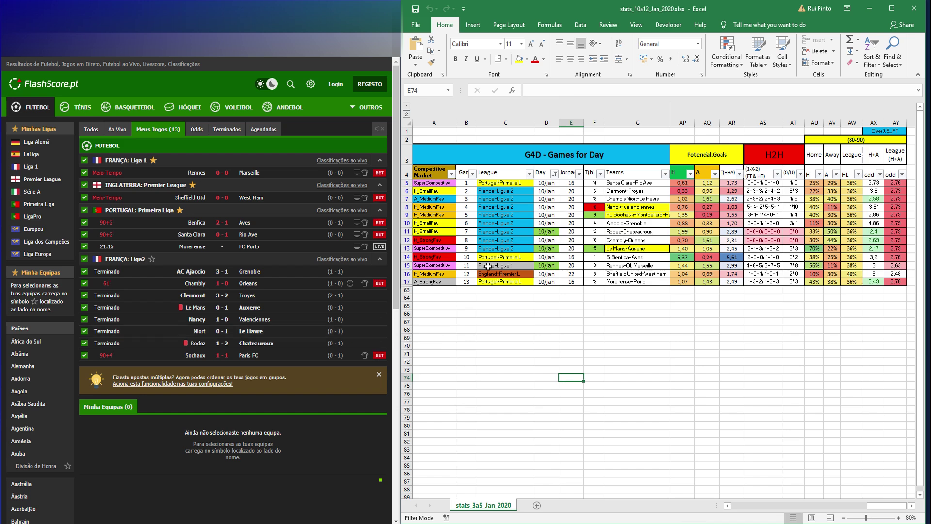
Step: Select G11 down to G13 and the Le Mans-Auxerre row, then shrink the Excel window
left_click(622, 229)
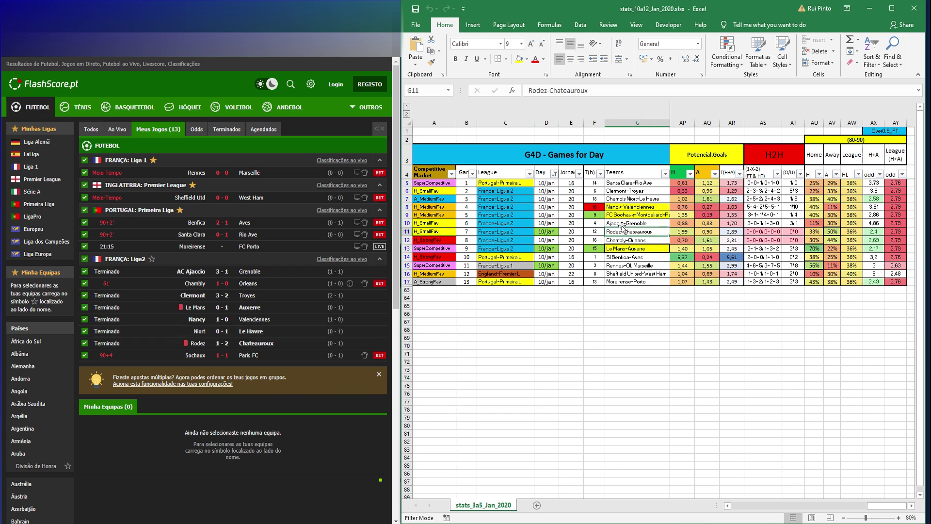
key("Down")
key("Down")
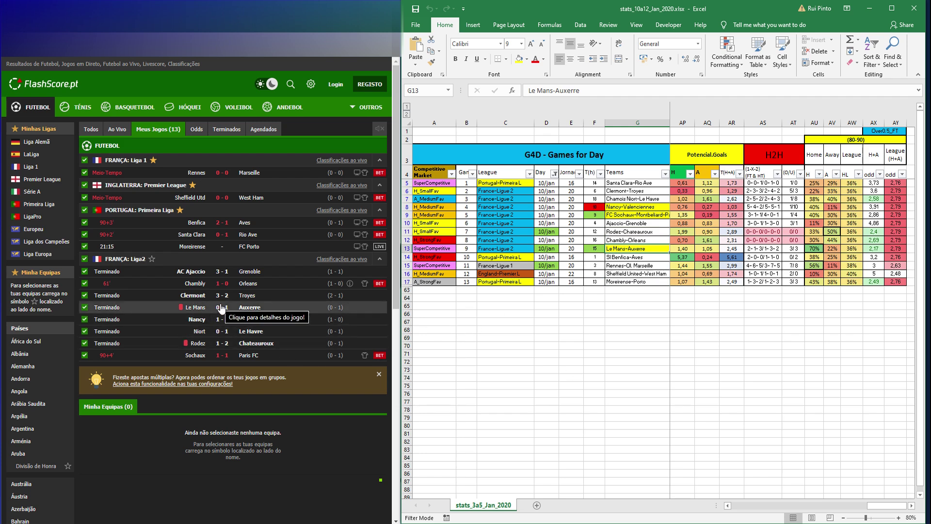
left_click(407, 249)
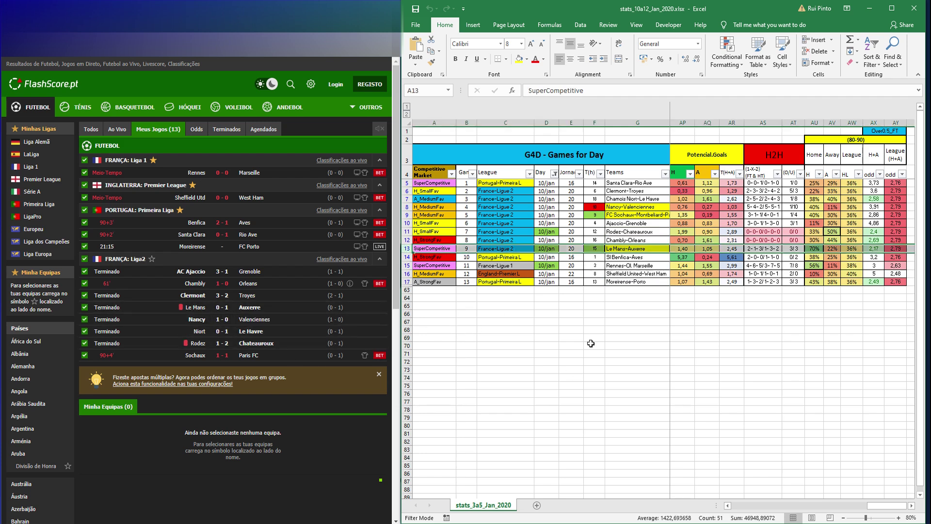
left_click(590, 344)
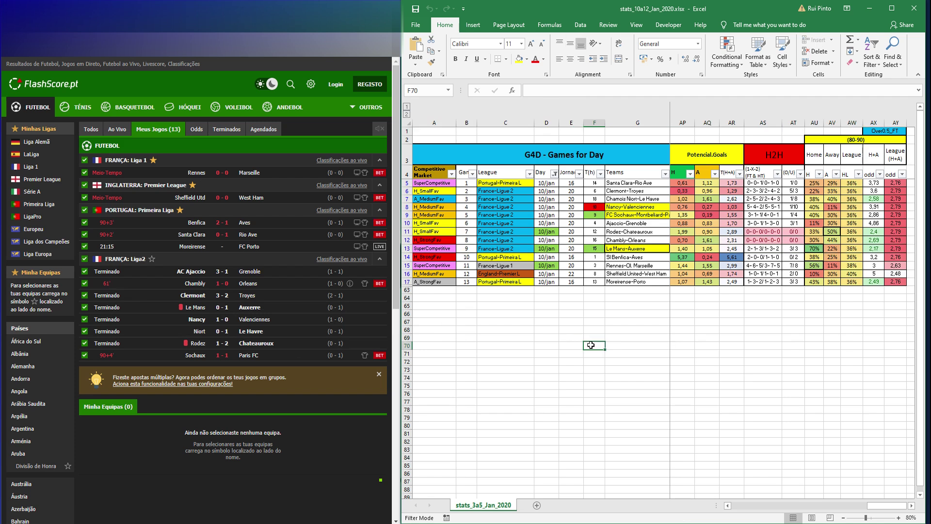
left_click_drag(584, 346, 548, 331)
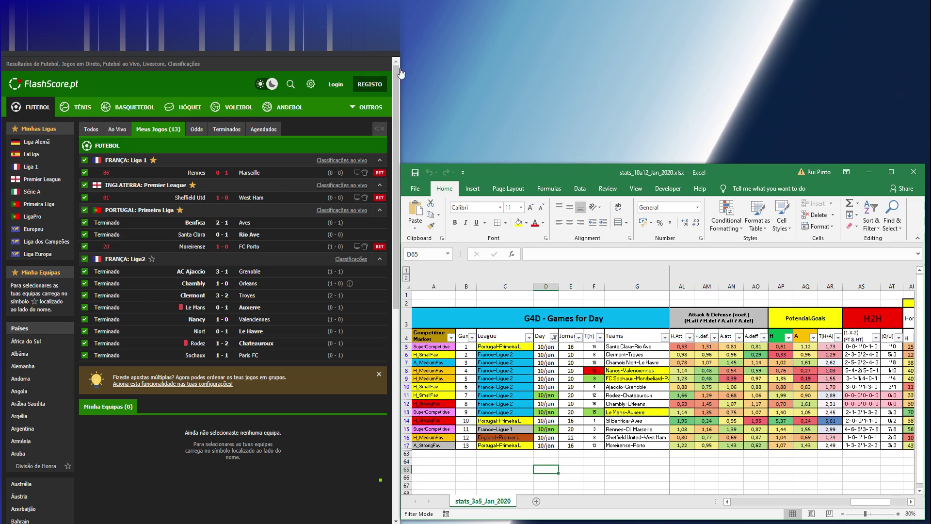
left_click(226, 172)
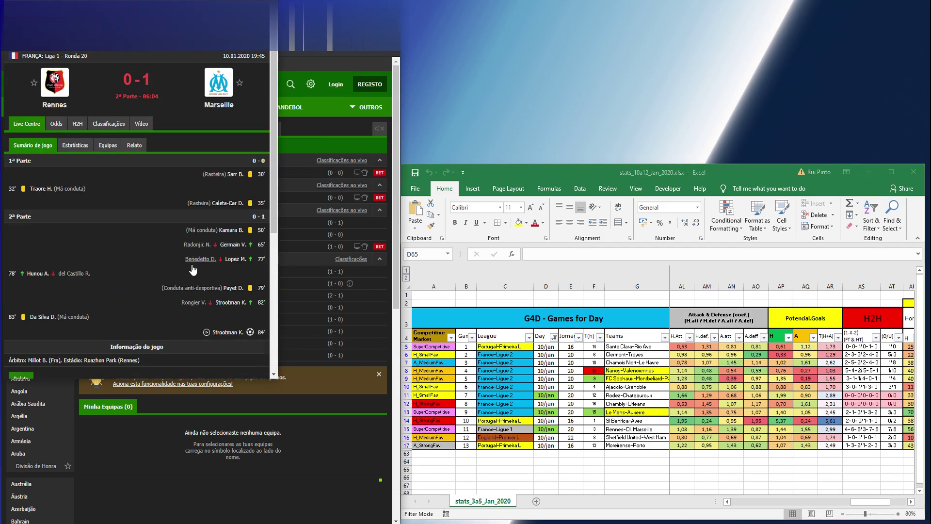
key("alt+F4")
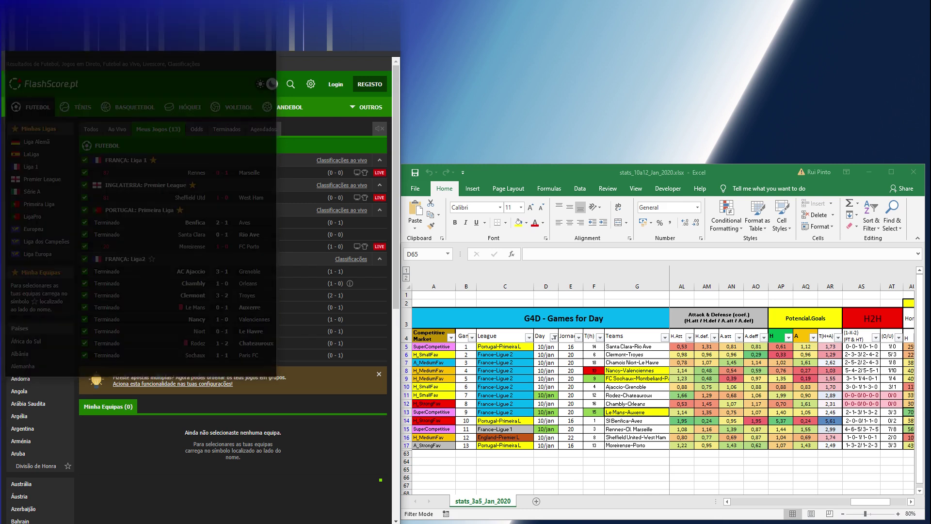
left_click(557, 395)
left_click(549, 411)
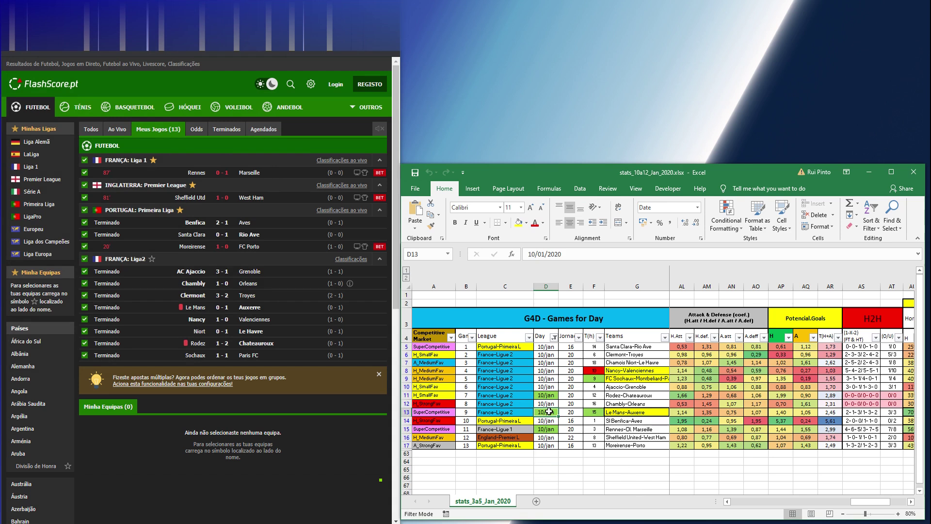
left_click(624, 395)
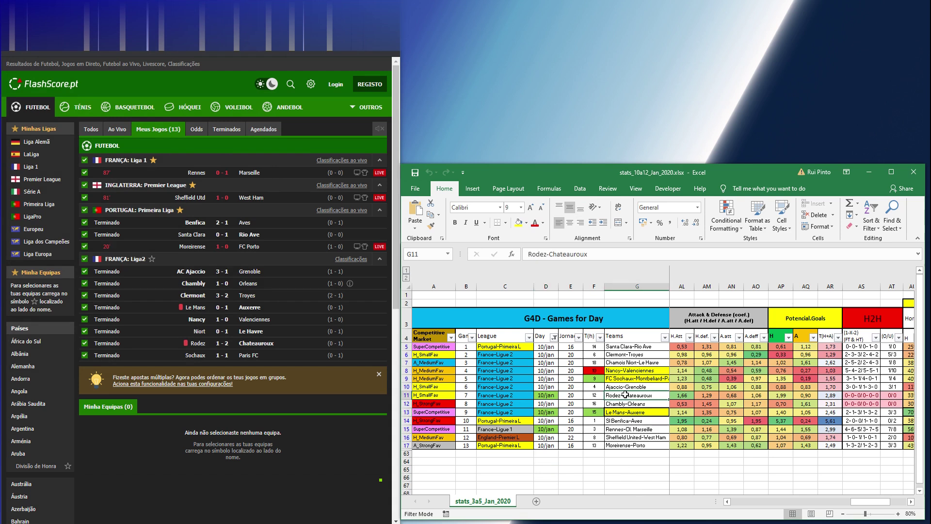
left_click(225, 348)
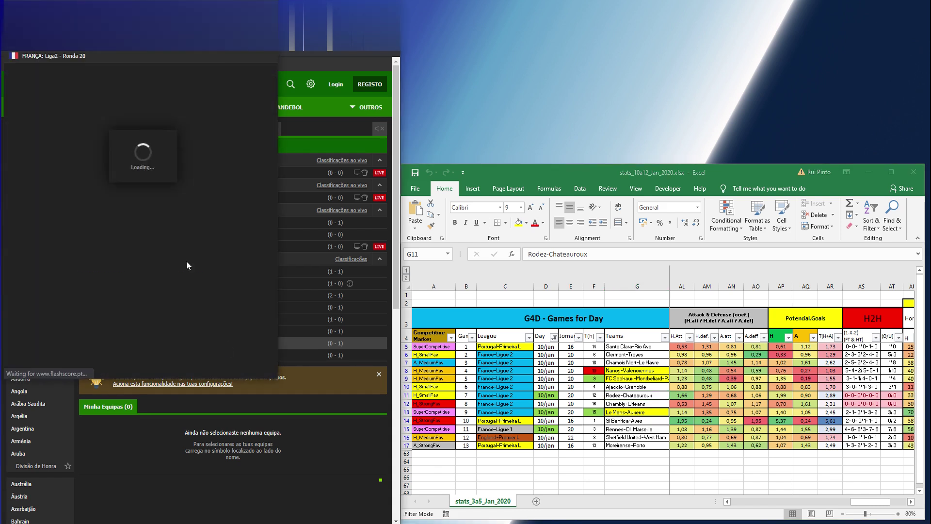
left_click_drag(277, 236, 273, 302)
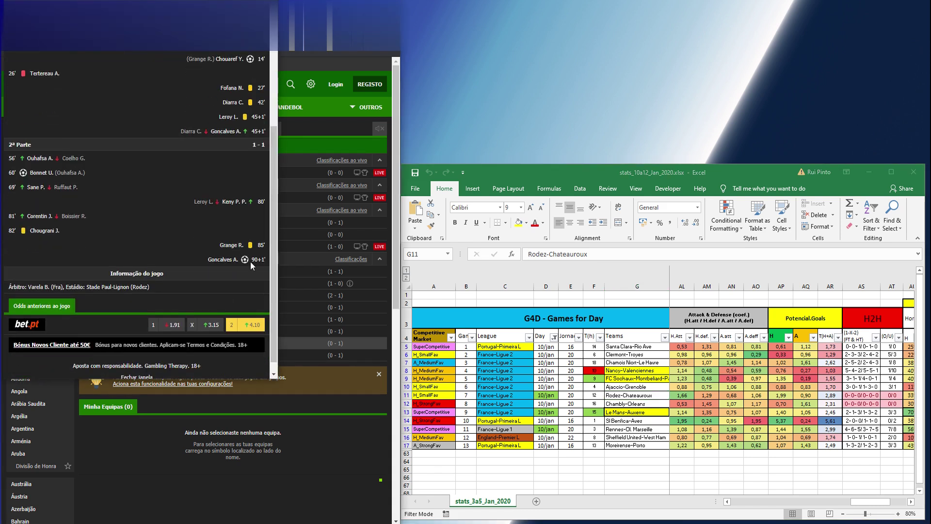
key("ctrl+w")
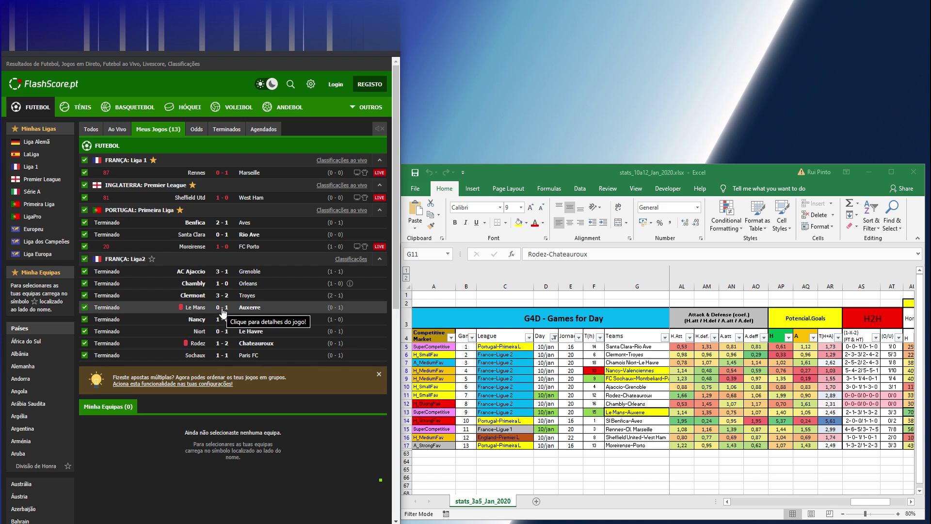
Step: Select the Le Mans-Auxerre, Rodez-Chateauroux and Rennes-Marseille games, scrolling to the H2H columns
left_click(629, 396)
left_click(545, 411)
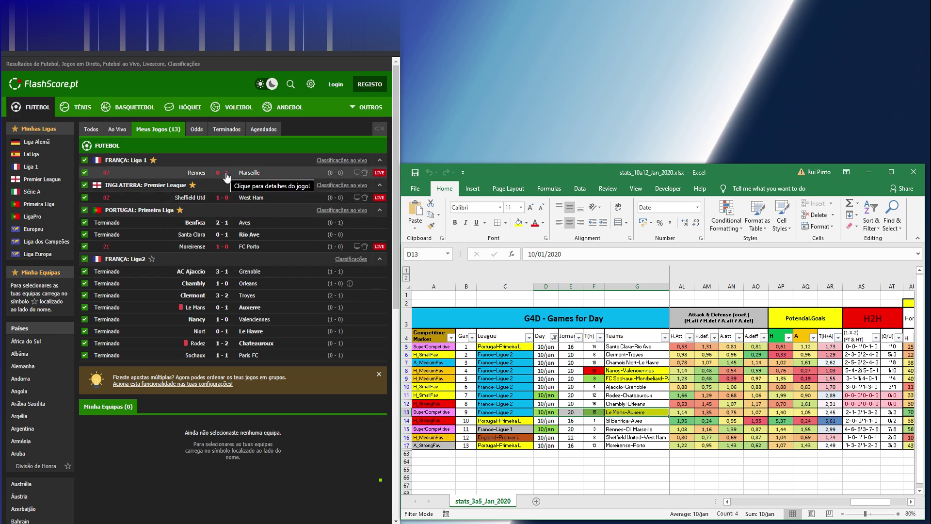
left_click(637, 395)
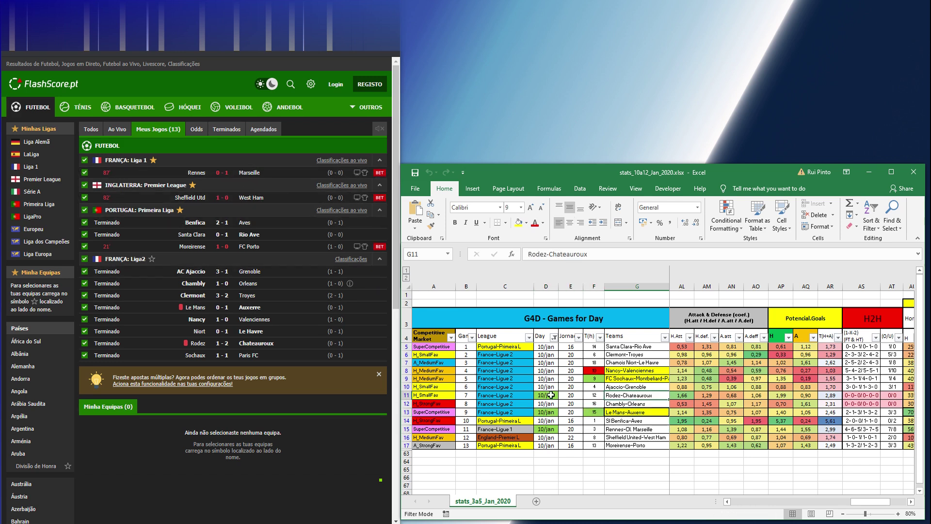
left_click_drag(553, 429, 631, 429)
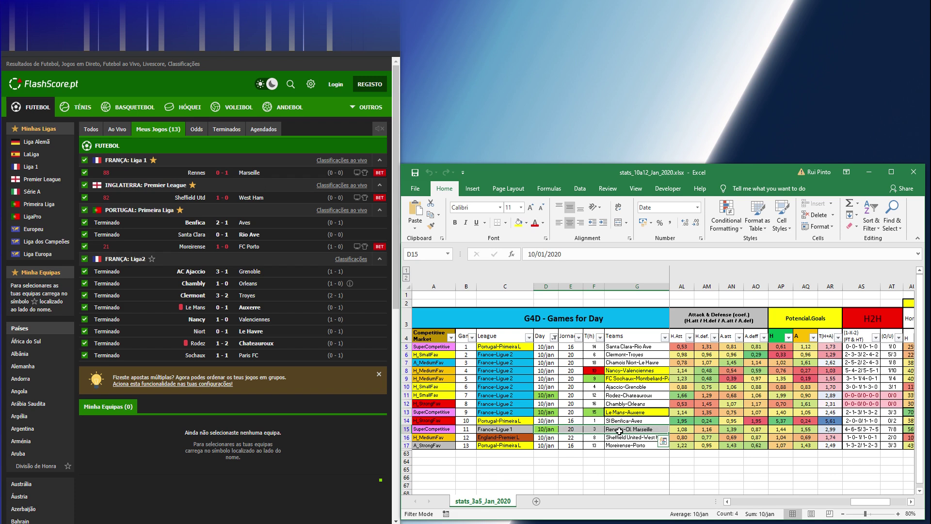
left_click_drag(866, 503, 882, 506)
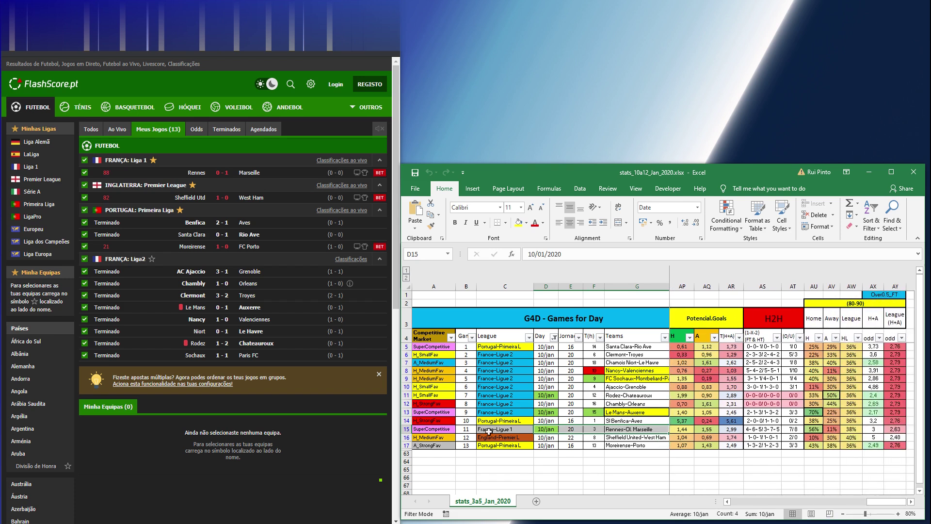
left_click(693, 456)
left_click(631, 429)
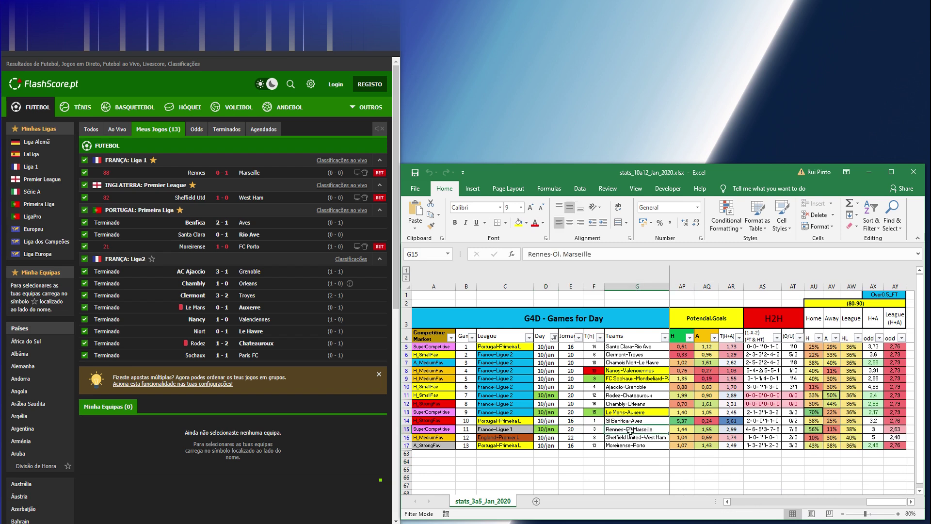